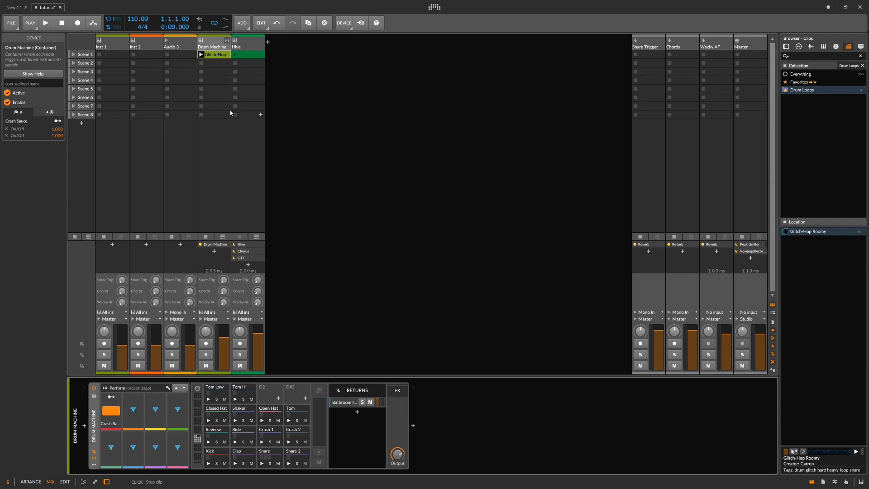
Listen to the Glitch-Hop Roomy clip on the Drum Machine track and stop playback
click(201, 55)
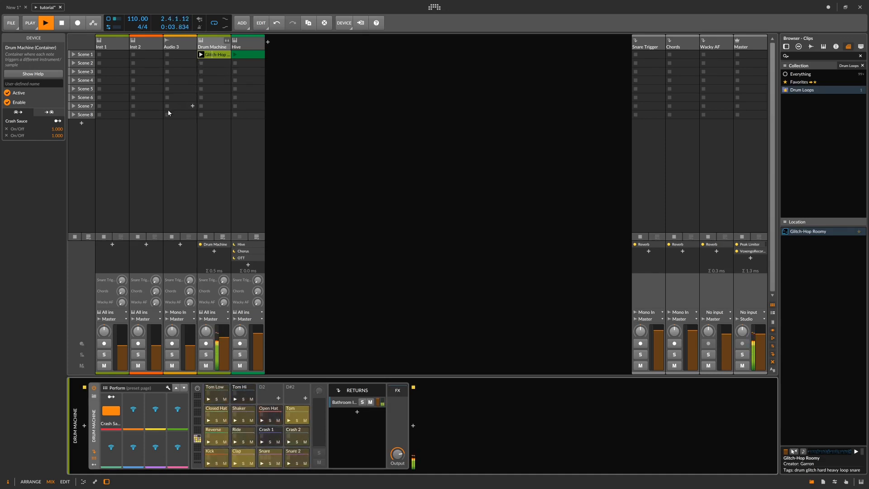
click(62, 23)
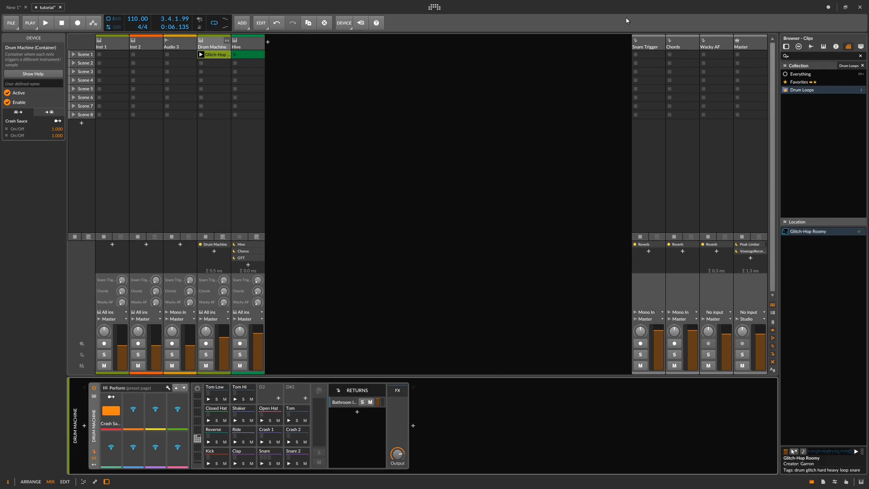
Reveal the Snare Trigger reverb's Wet FX chain, its Vocoder layer, and the device in the vocoder's Carrier chain
click(664, 46)
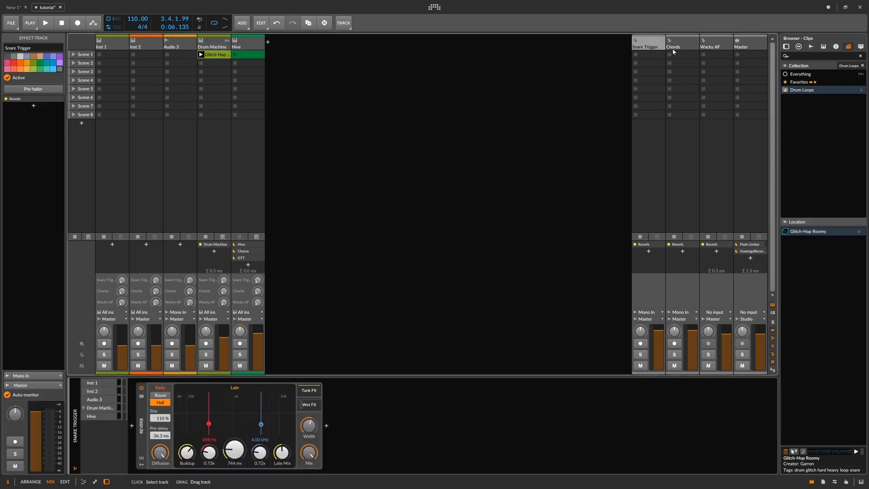
click(310, 409)
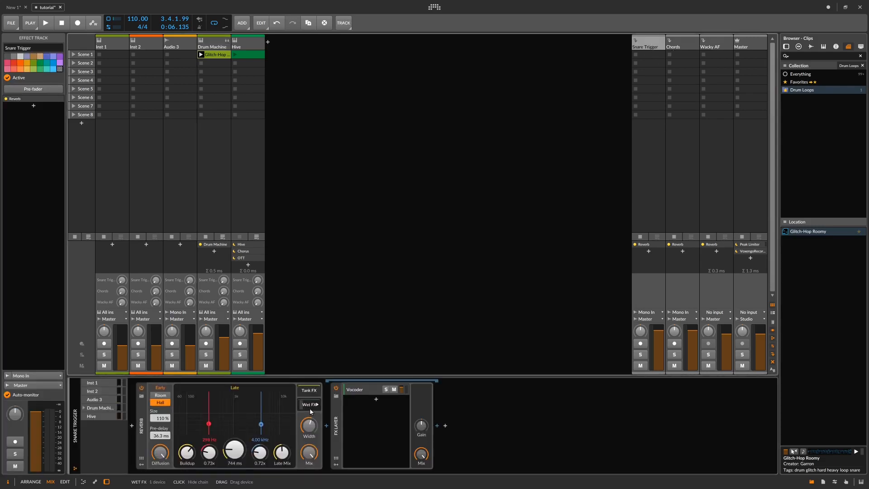
double_click(338, 425)
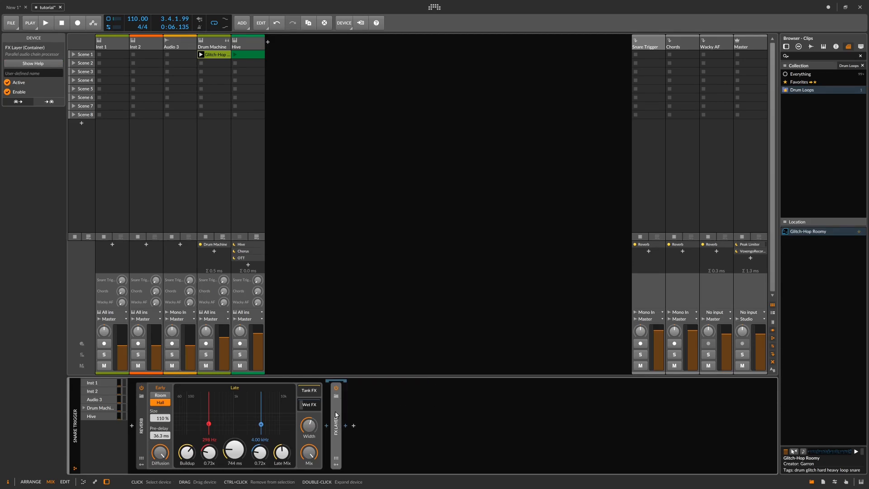
double_click(336, 415)
click(369, 389)
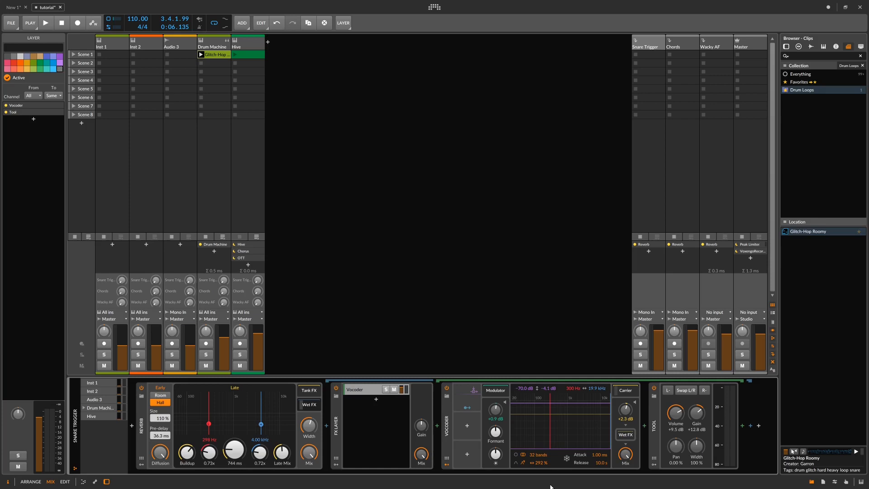
click(619, 391)
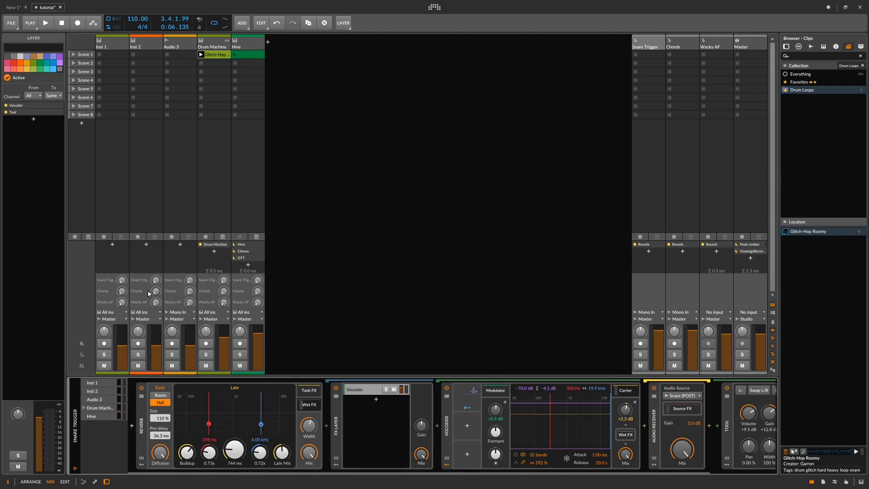
Play the drum loop and raise the Drum Machine track's send to the Snare Trigger effect track
click(45, 25)
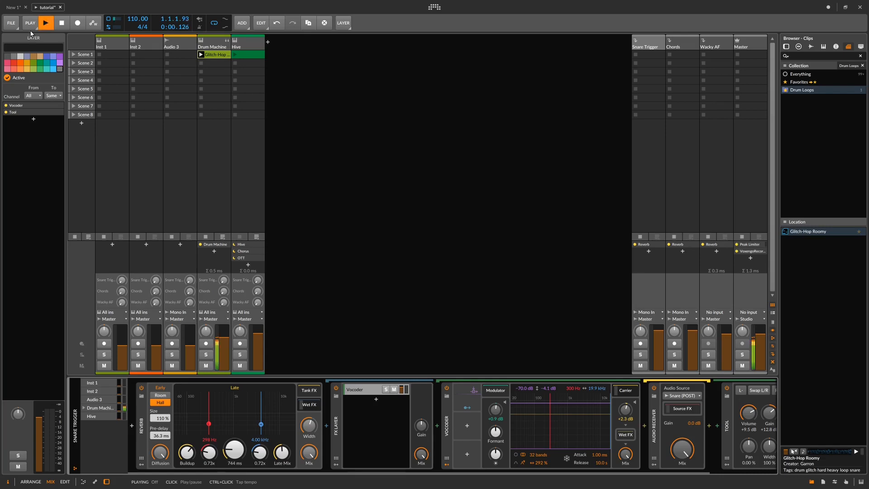
click(62, 23)
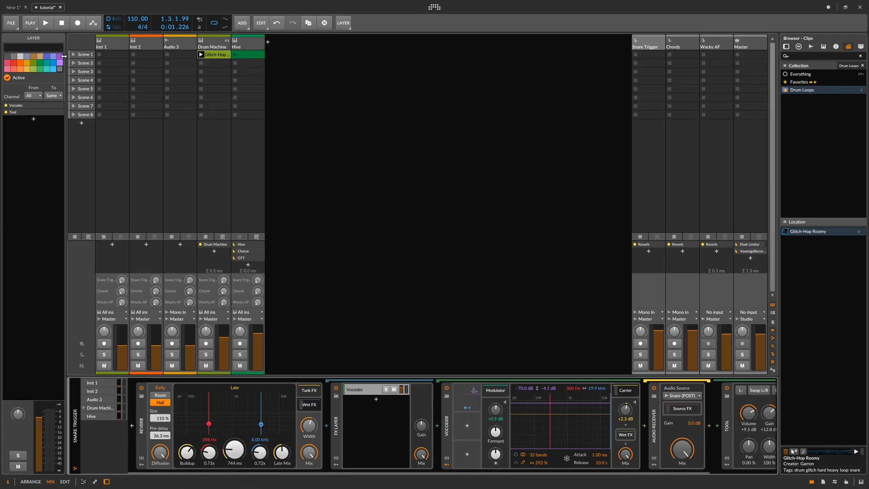
click(47, 25)
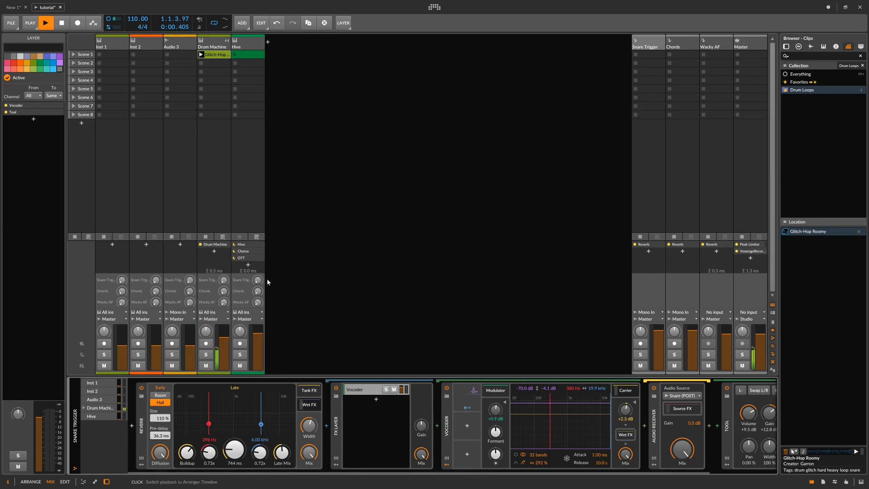
drag(221, 280, 223, 282)
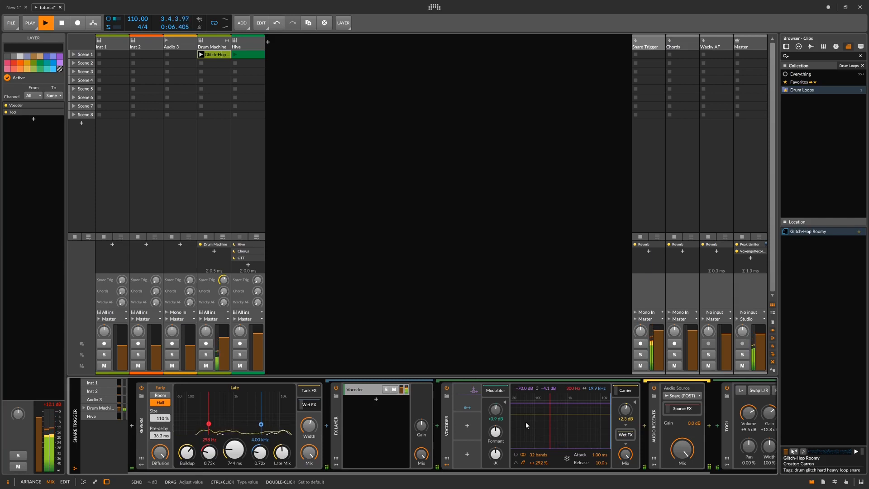
Set the vocoder to 80 bands with a -1.5 dB ceiling, and stop playback
mouse_move(537, 455)
mouse_down()
mouse_move(538, 443)
mouse_move(537, 470)
mouse_up()
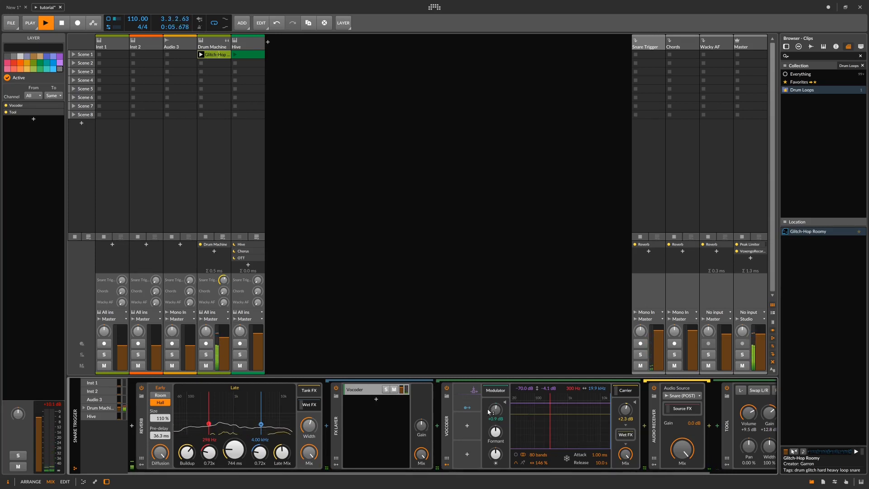
drag(548, 394, 547, 385)
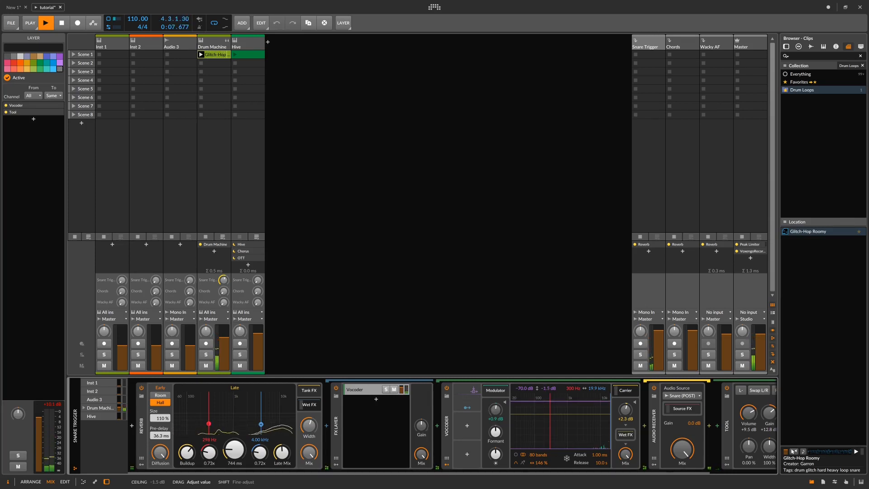
click(62, 23)
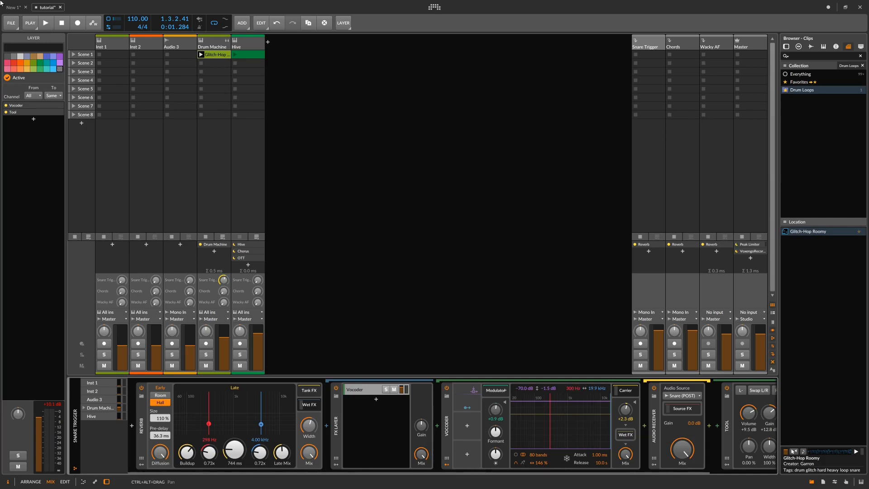
Set the vocoder's ceiling to -11.8 dB and its low frequency to 501 Hz while the loop plays
click(45, 22)
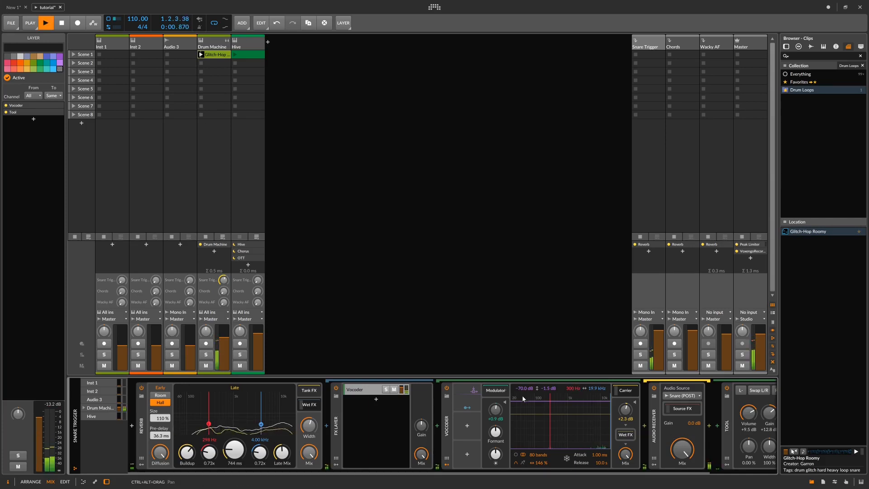
drag(552, 390, 551, 422)
mouse_move(574, 390)
mouse_down()
mouse_move(575, 365)
mouse_move(574, 391)
mouse_move(555, 372)
mouse_move(574, 382)
mouse_up()
click(69, 28)
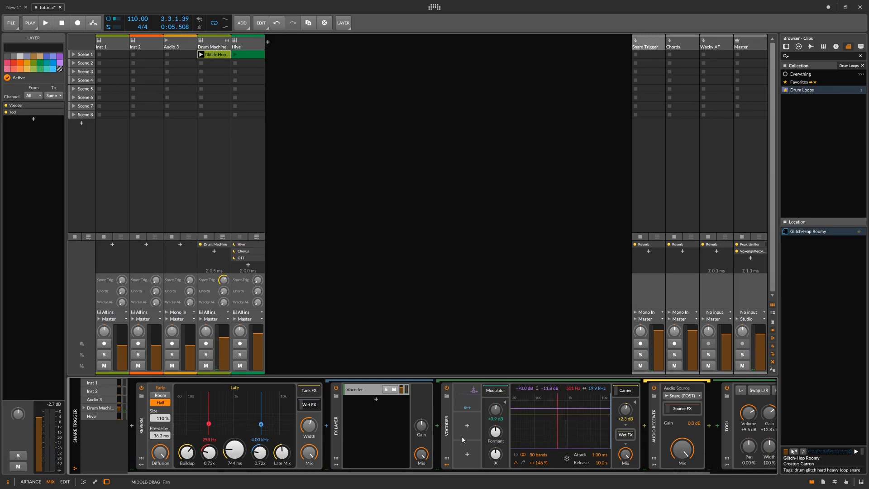
Activate the vocoder's Audio Sidechain modulator
click(469, 403)
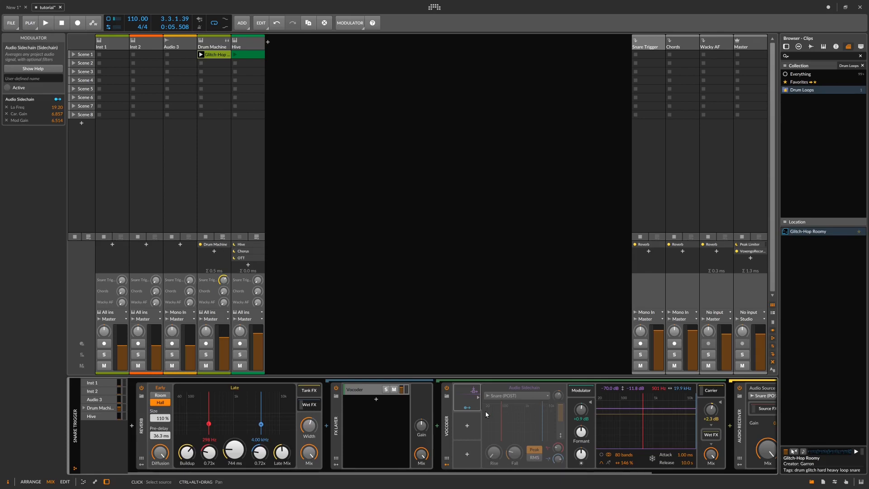
right_click(476, 404)
click(488, 407)
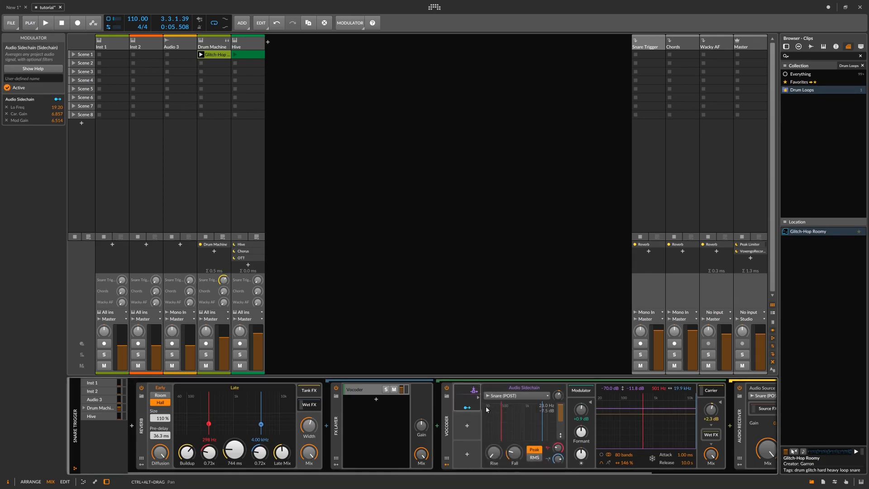
Modulate the vocoder's Lo Freq. by -16.46 and Hi Freq. by 50.40 from the Audio Sidechain while the loop plays
key(space)
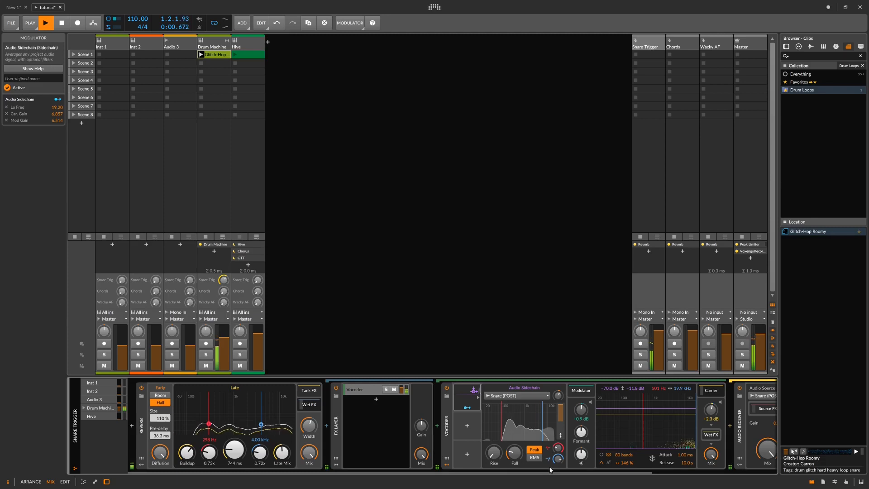
click(467, 408)
drag(654, 389, 682, 340)
click(61, 23)
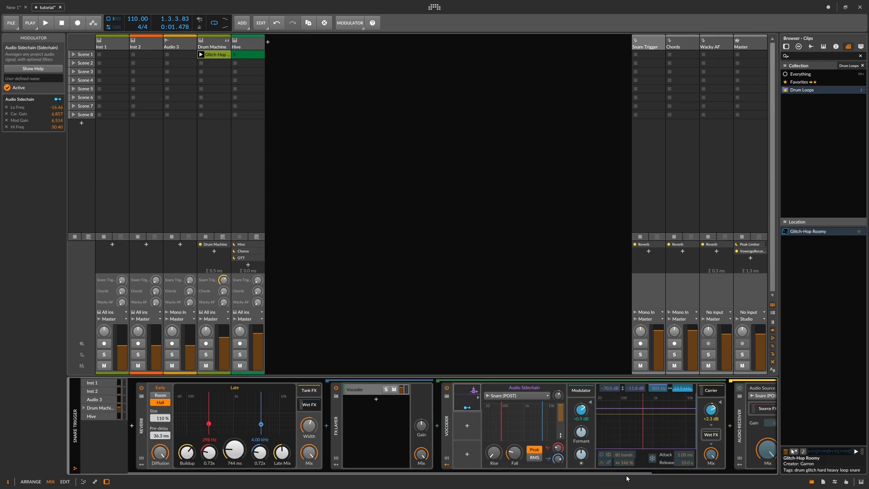
Reveal the Source FX chain of the carrier's Audio Receiver and enable its Delay-2 device
scroll(632, 477, right, 5)
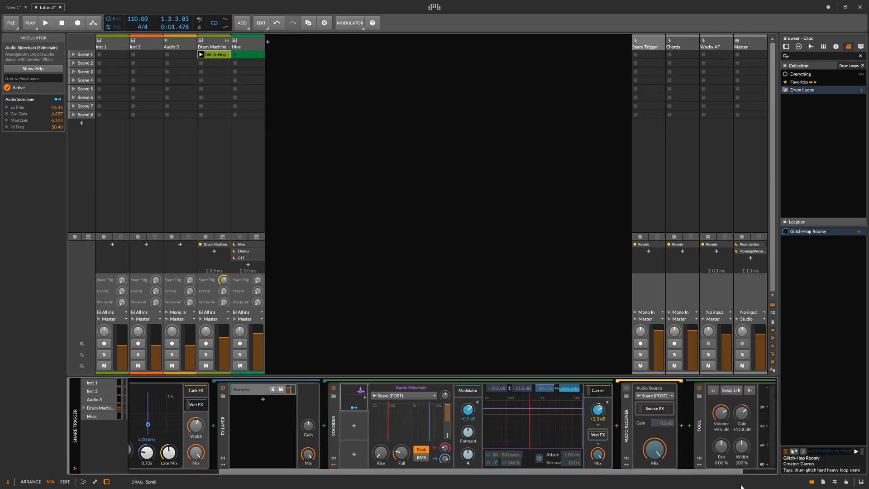
click(621, 409)
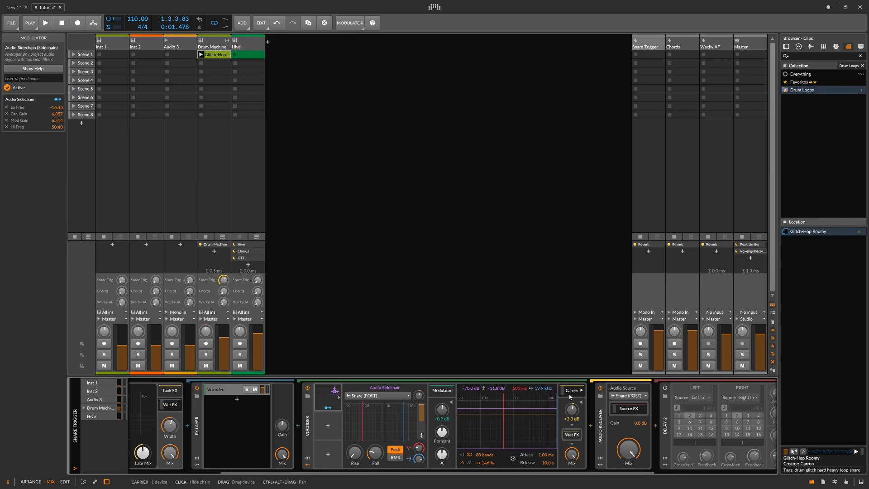
click(665, 387)
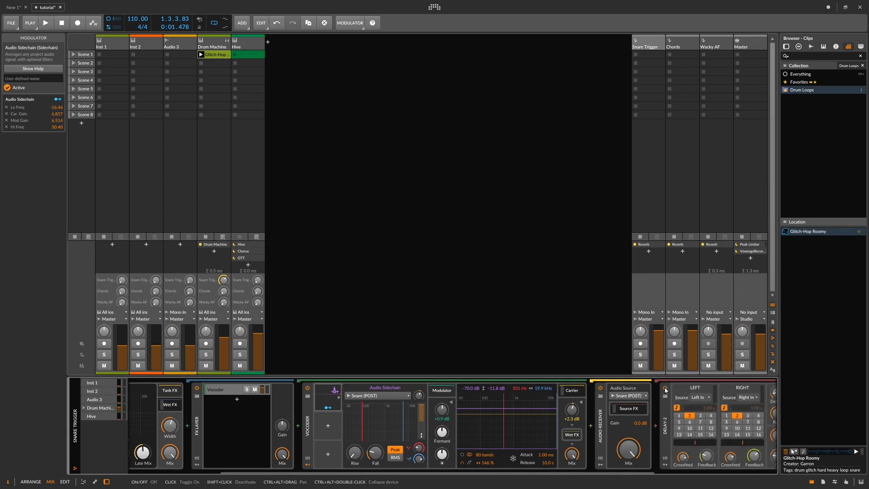
Play the loop and try Delay-2's left delay at 8 beats before returning it to 2
click(45, 23)
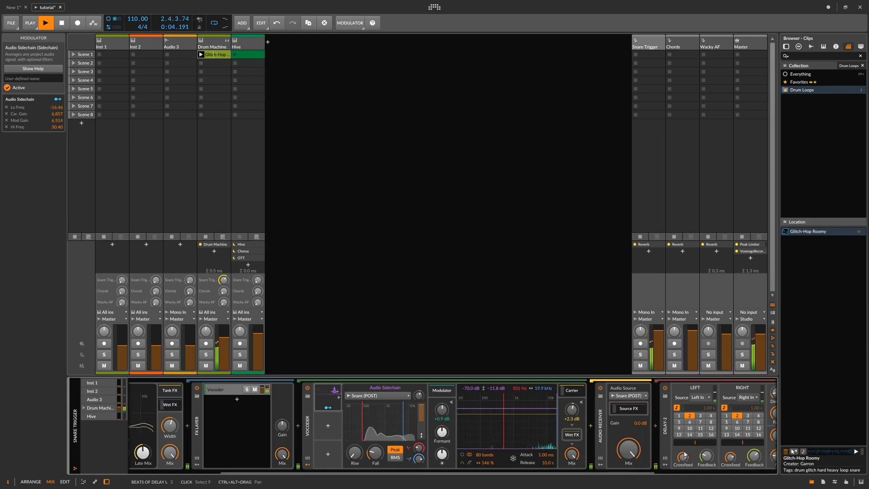
click(710, 423)
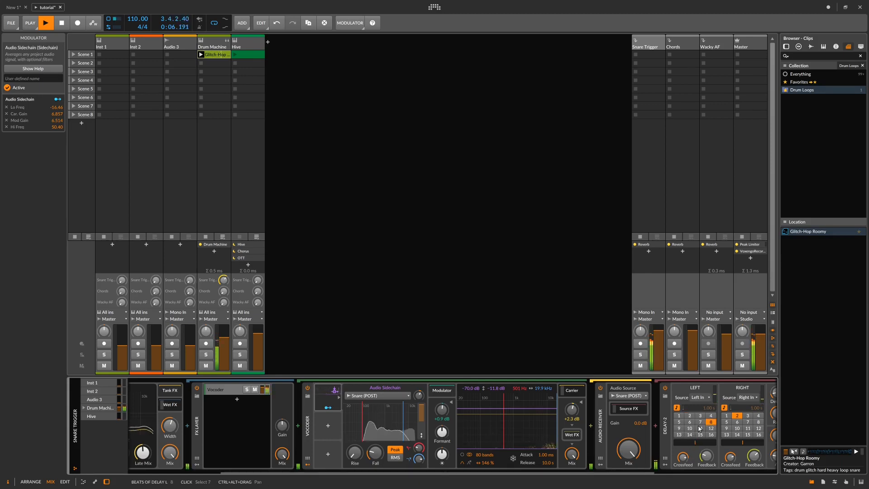
click(690, 415)
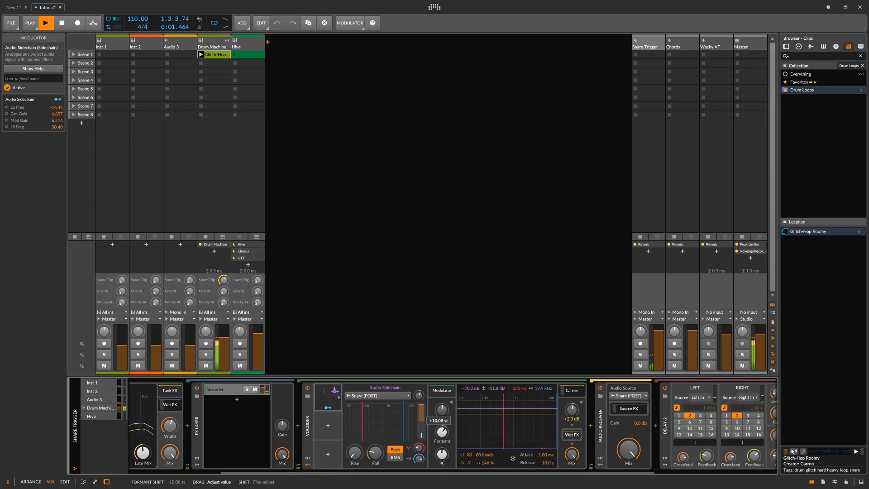
Set the vocoder's low frequency to 542 Hz and adjust its Formant setting during playback
mouse_move(503, 421)
mouse_down()
mouse_move(491, 422)
mouse_move(505, 422)
mouse_up()
mouse_move(442, 454)
mouse_down()
mouse_move(442, 441)
mouse_move(442, 456)
mouse_up()
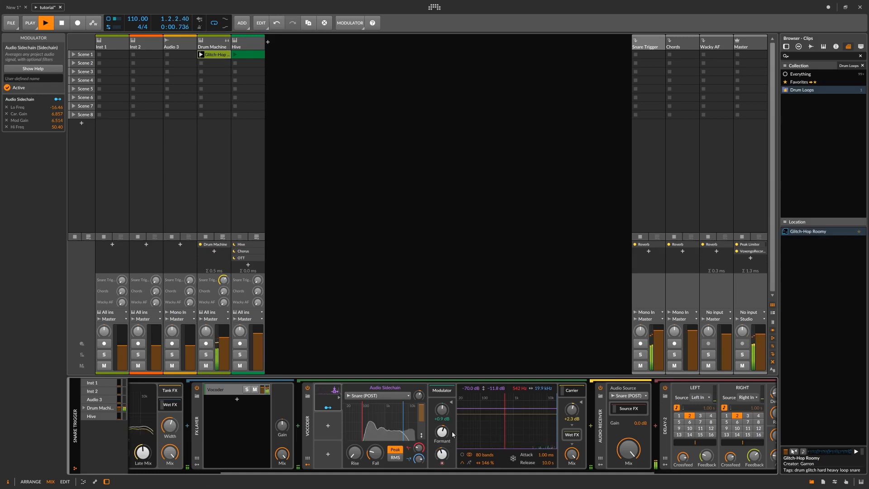
click(196, 425)
mouse_move(442, 432)
mouse_down()
mouse_move(442, 422)
mouse_move(442, 443)
mouse_up()
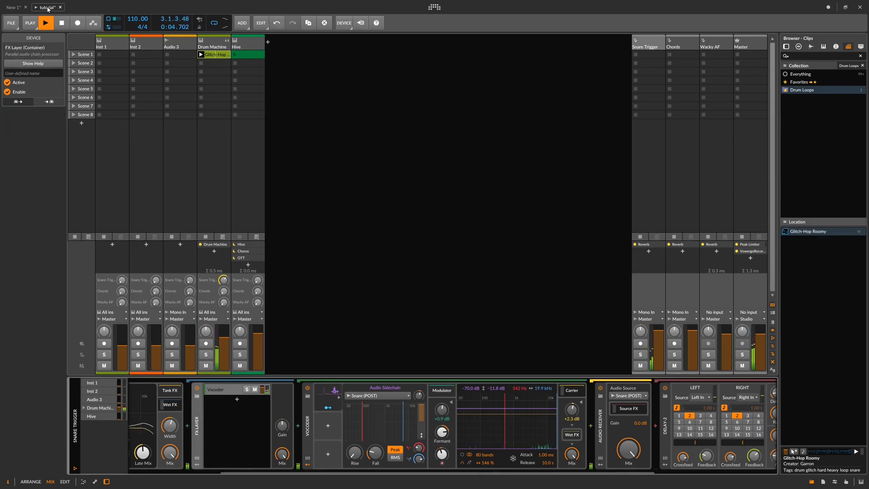
key(space)
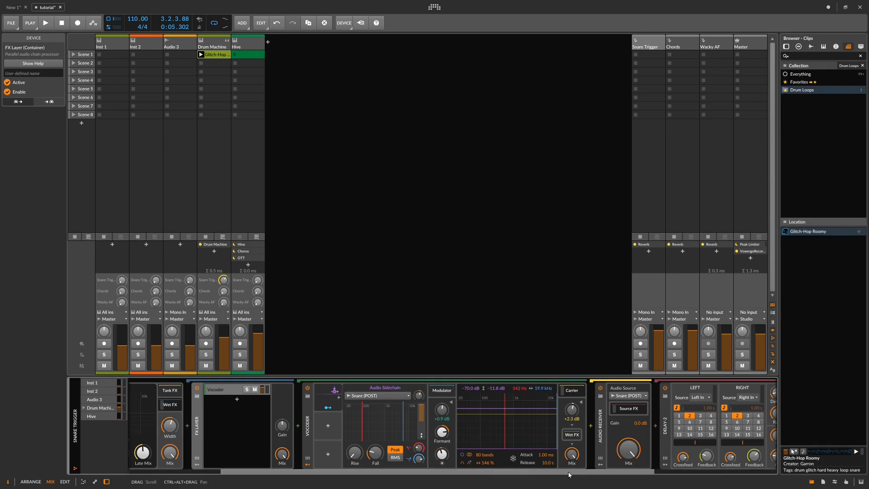
Collapse the FX Layer and raise the Drum Machine track's send to the Wacky AF effect track while the loop plays
drag(571, 474, 446, 478)
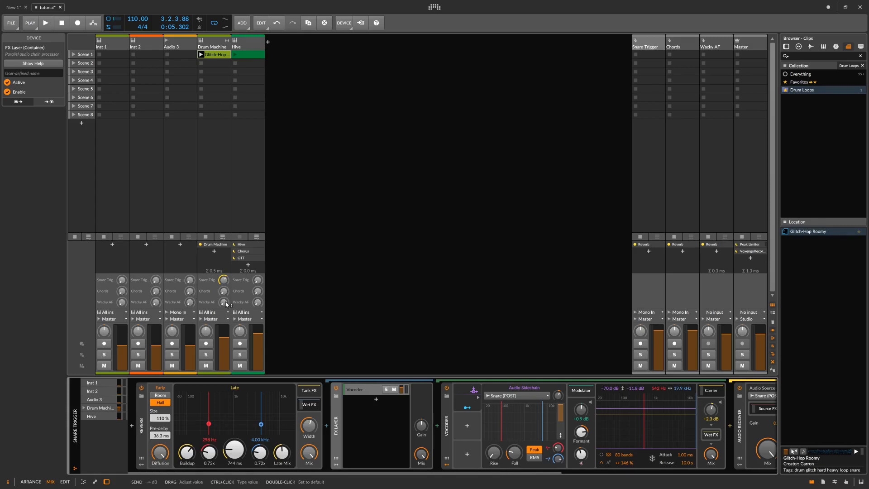
double_click(335, 416)
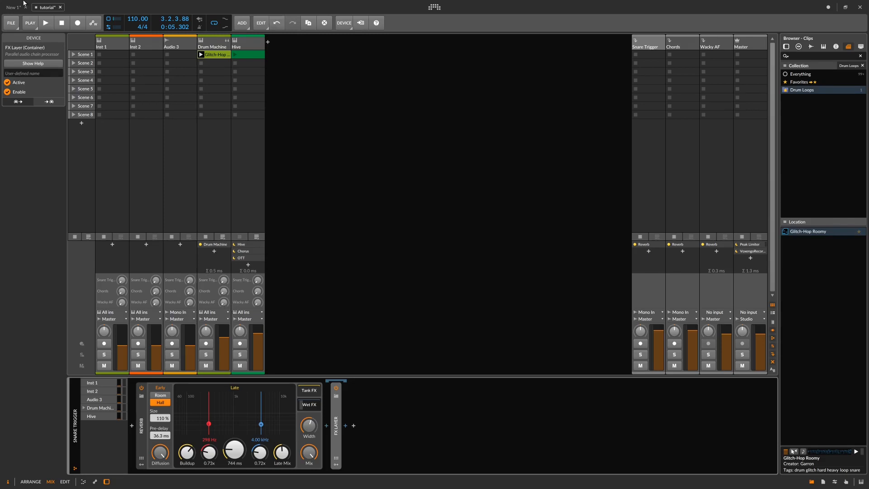
click(46, 23)
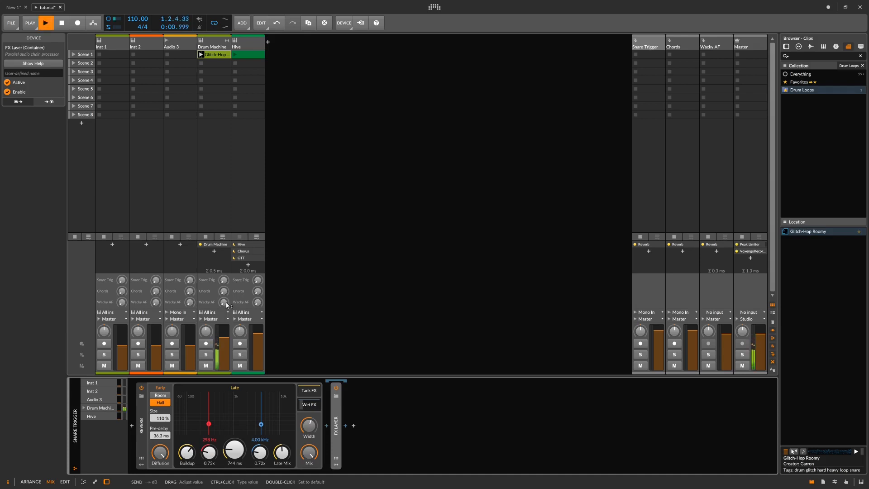
drag(224, 302, 224, 301)
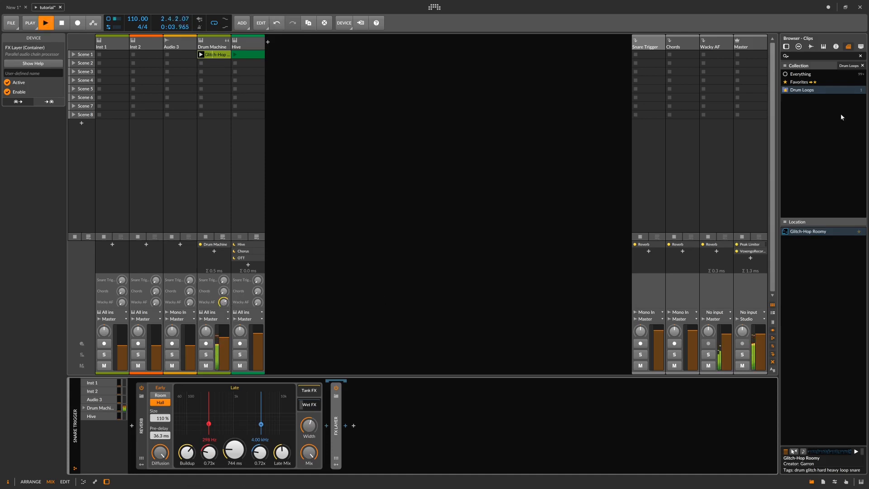
Show the Wacky AF effect track's device chain
click(650, 47)
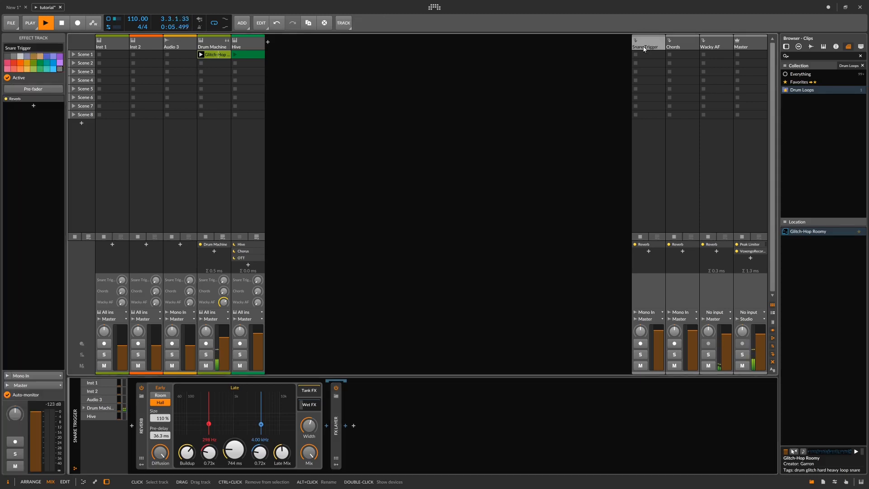
click(711, 46)
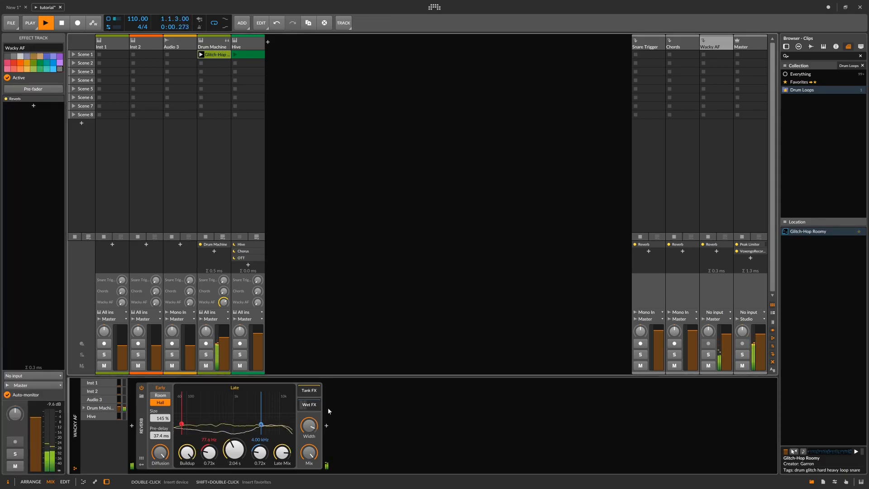
Show the Vocoder layer's devices within the Wacky AF reverb's Wet FX chain and stop playback
key(ctrl+v)
double_click(389, 389)
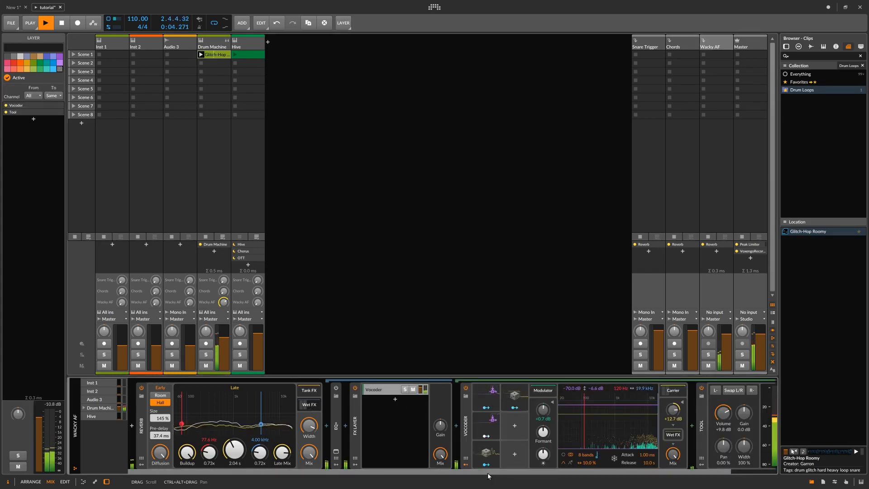
drag(489, 475, 532, 474)
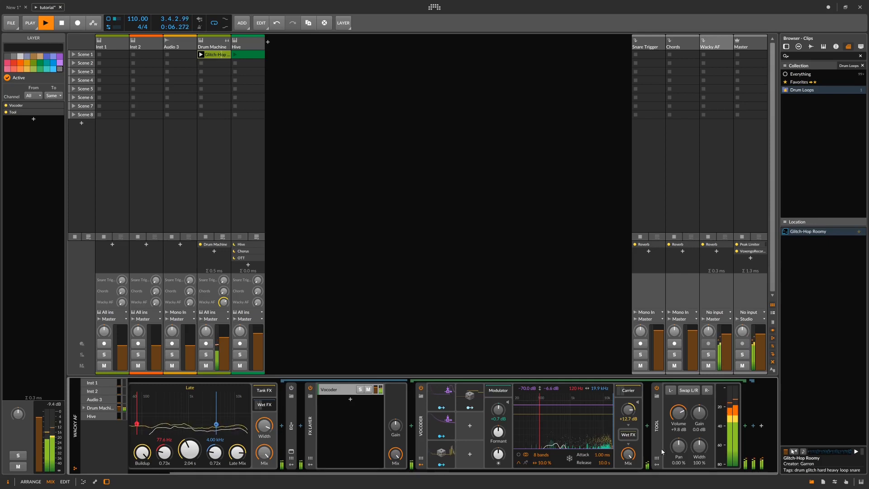
click(62, 23)
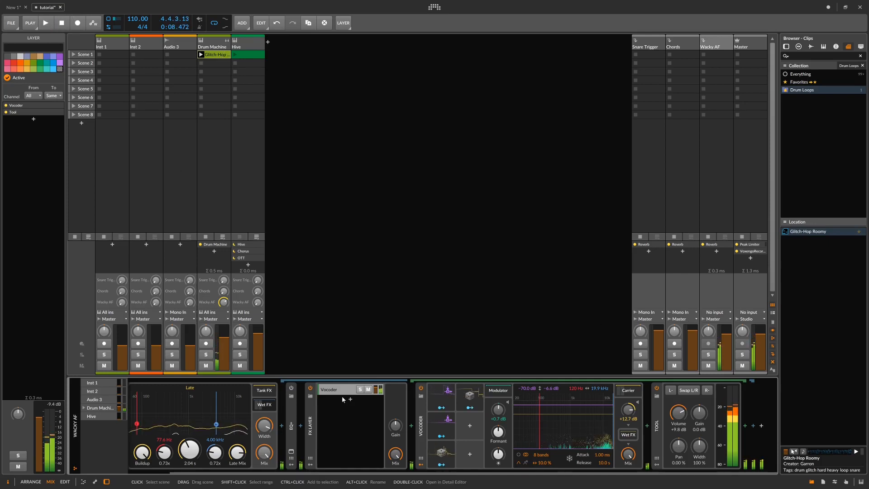
Expand the vocoder's Carrier chain and examine the devices feeding it
click(630, 391)
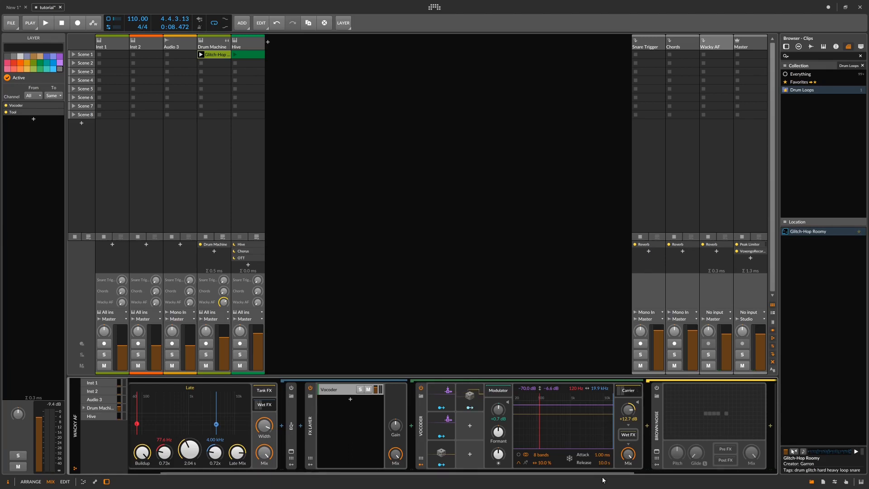
click(625, 476)
drag(629, 476, 748, 478)
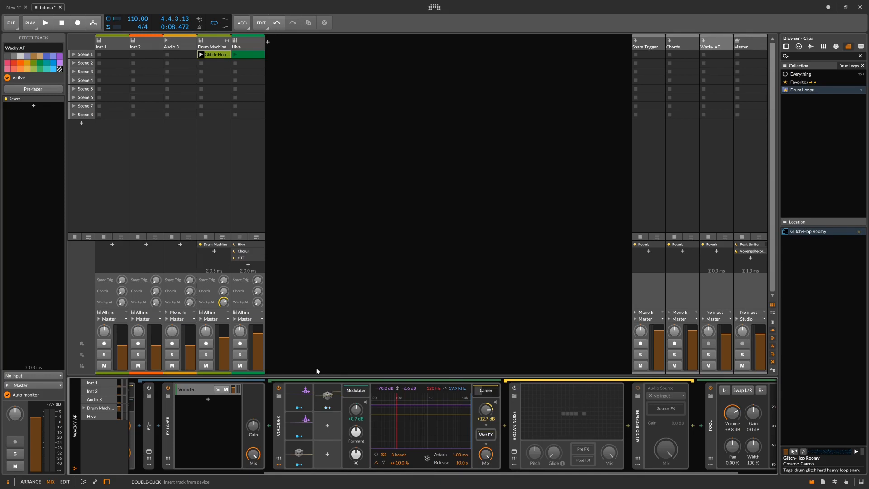
Inspect the vocoder's Audio Sidechain 1, Audio Sidechain 2 and Random 1 modulators
click(298, 397)
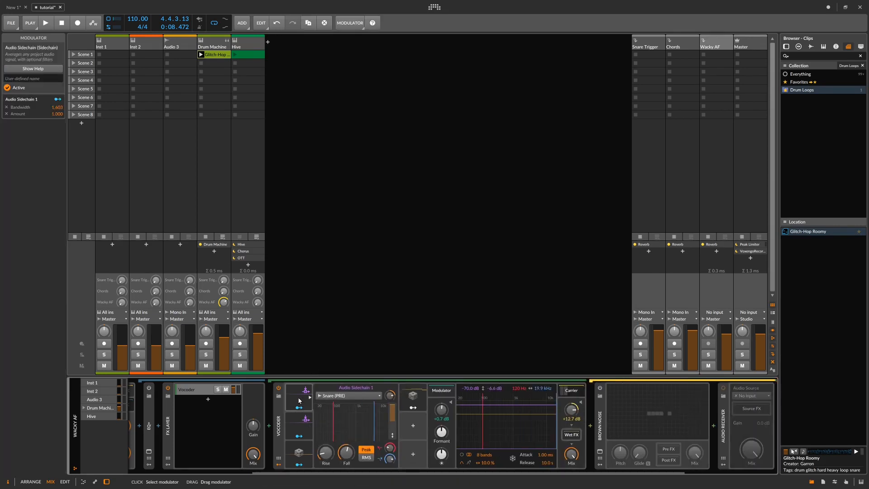
click(296, 427)
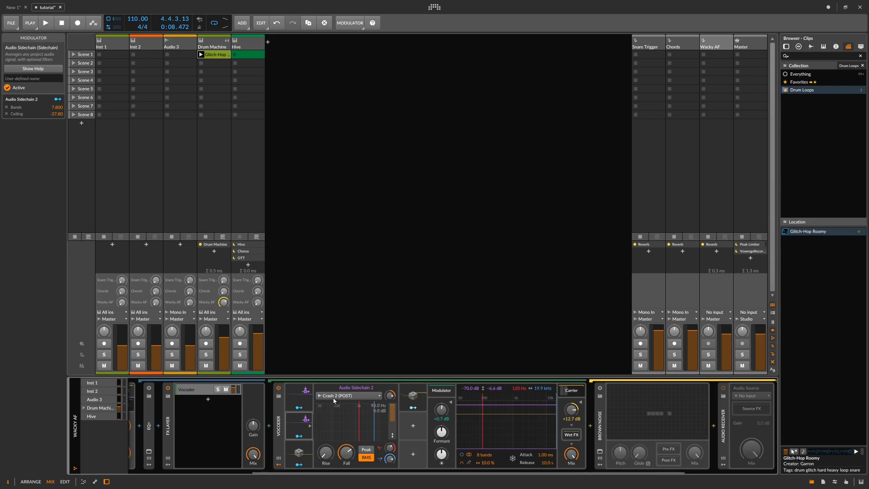
click(295, 453)
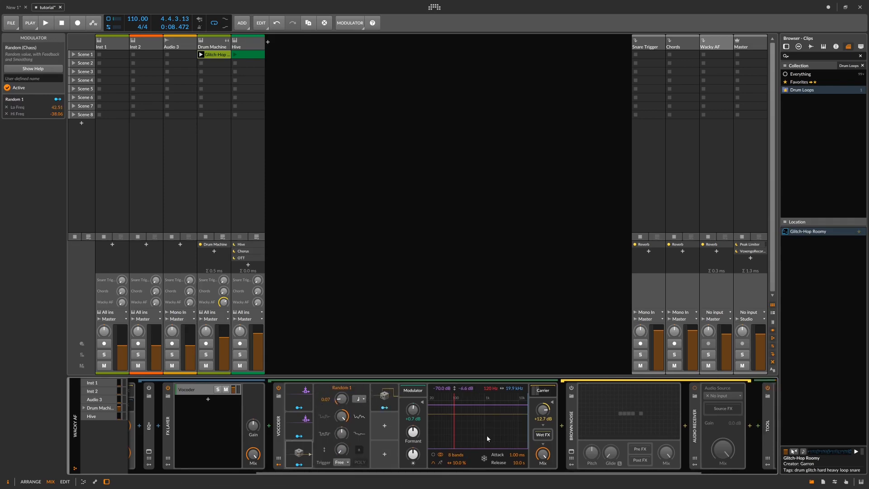
During playback, try 56 vocoder bands, return to 8, set bandwidth to 130 %, attack to 134 ms and release to 23.4 ms, and stop
key(space)
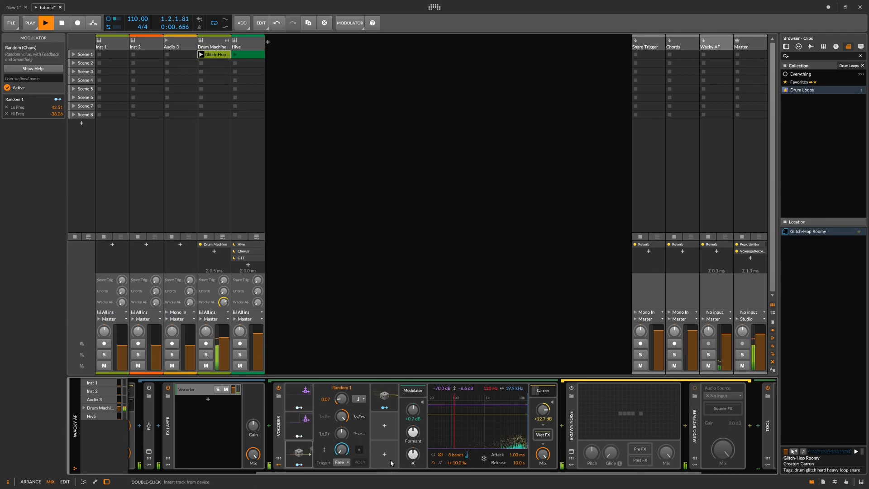
drag(457, 455, 457, 423)
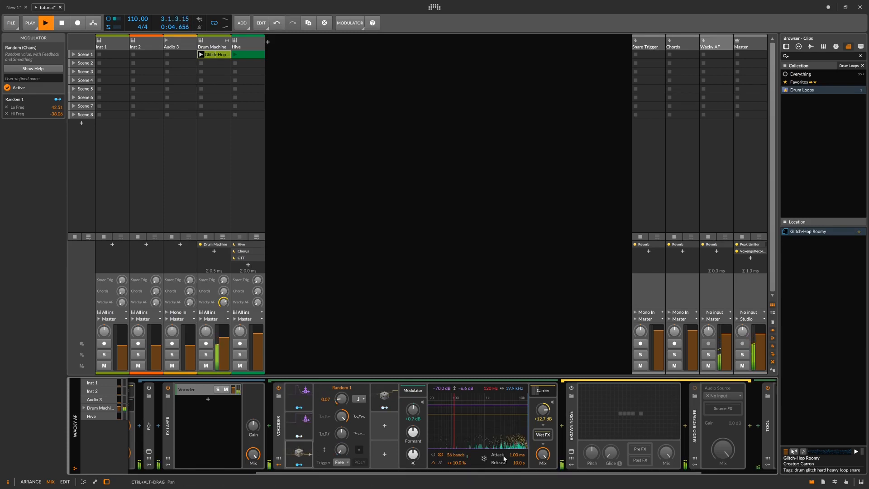
drag(515, 456, 519, 485)
mouse_move(456, 463)
mouse_down()
mouse_move(456, 428)
mouse_move(458, 479)
mouse_up()
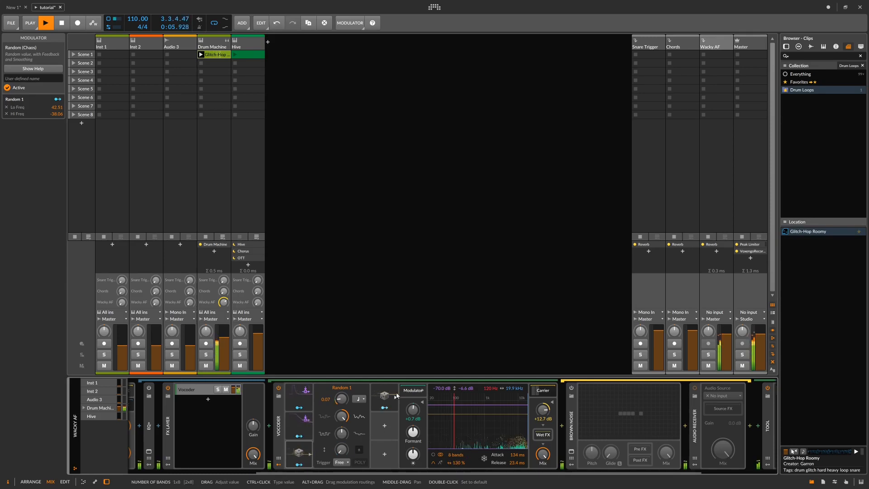
click(61, 22)
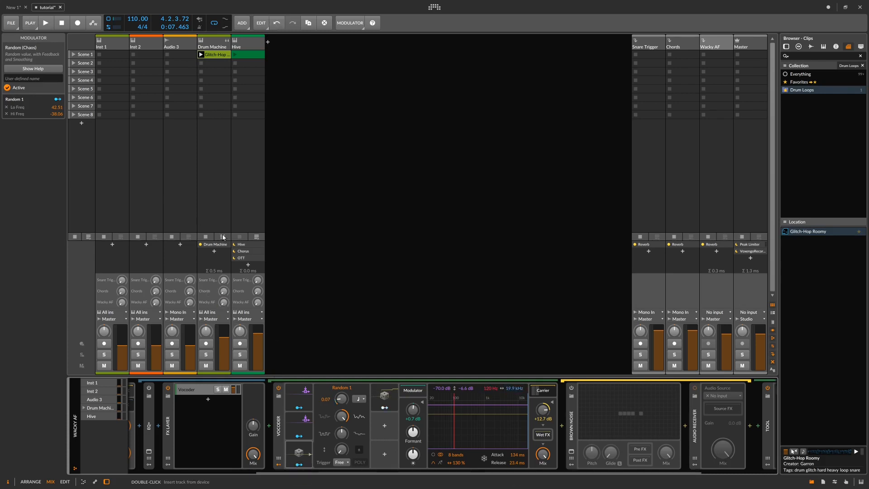
Launch the Hive track's Scene 1 clip, sweep the Hive synth's Cutoff up to about 77.7 % and back down, and stop playback
click(240, 38)
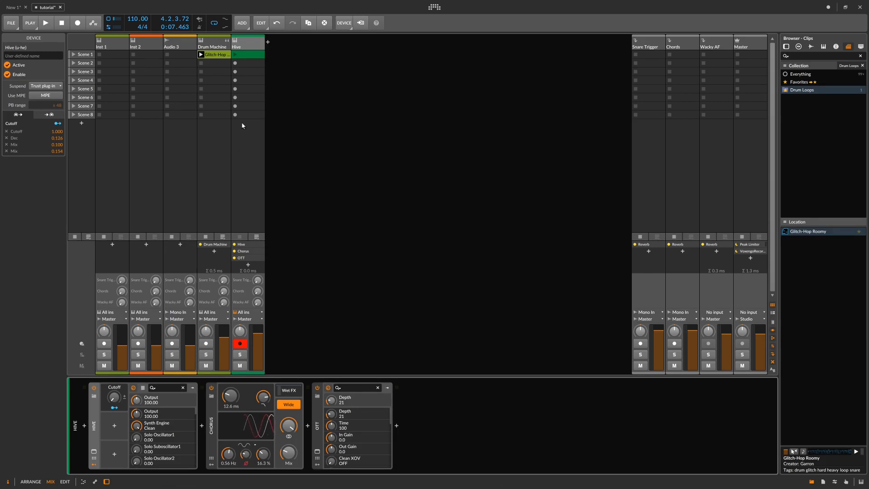
click(235, 55)
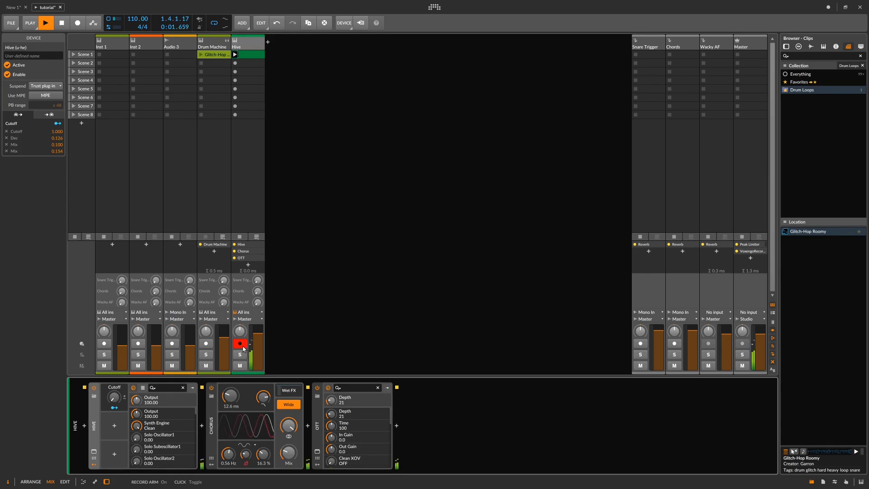
drag(115, 399, 114, 393)
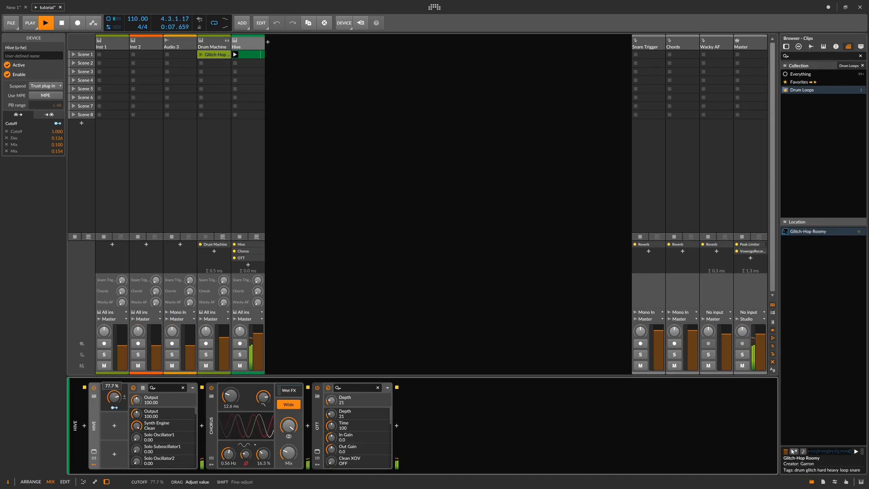
drag(115, 398, 114, 480)
click(64, 25)
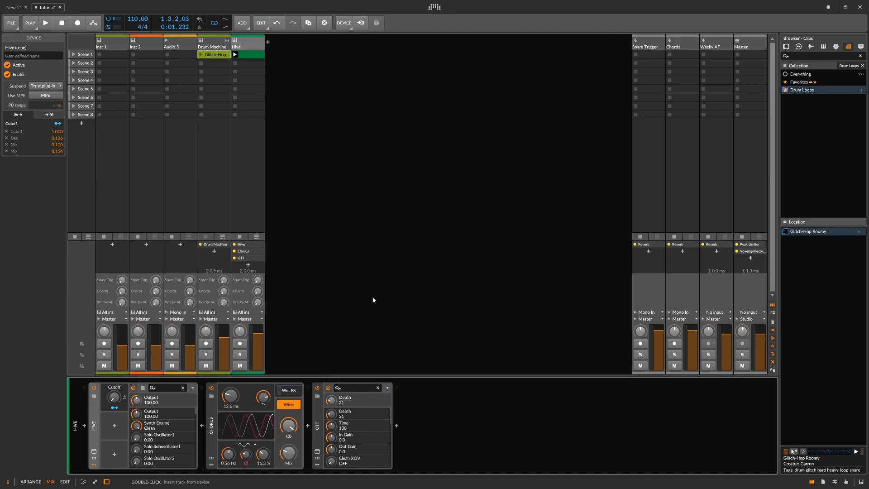
Show the Chords effect track, restart playback and raise the Hive track's send to Chords
click(676, 44)
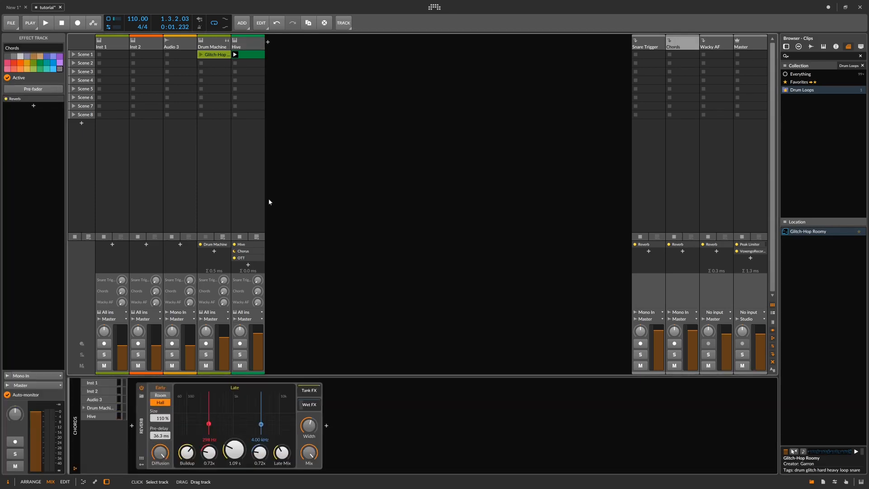
click(47, 19)
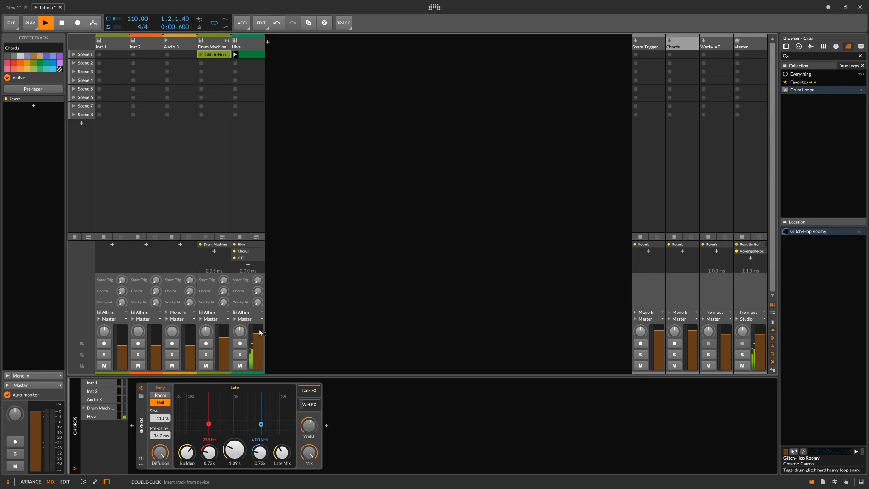
drag(257, 292, 258, 288)
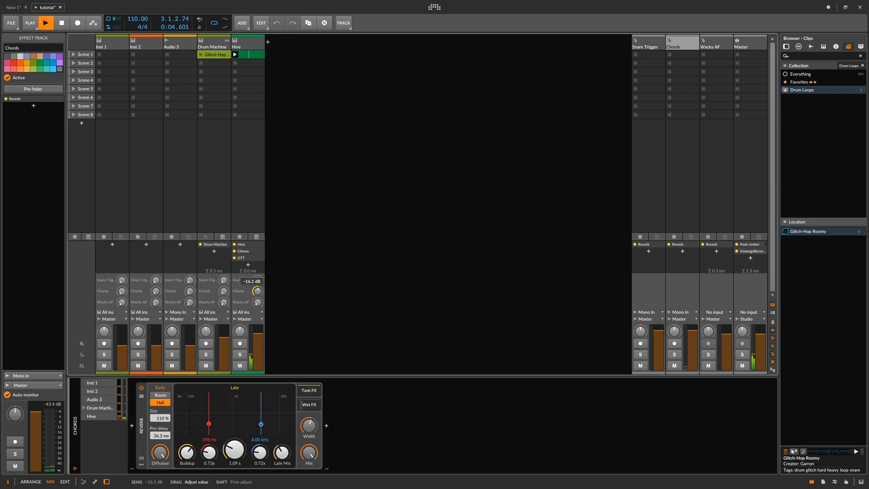
drag(257, 291, 258, 291)
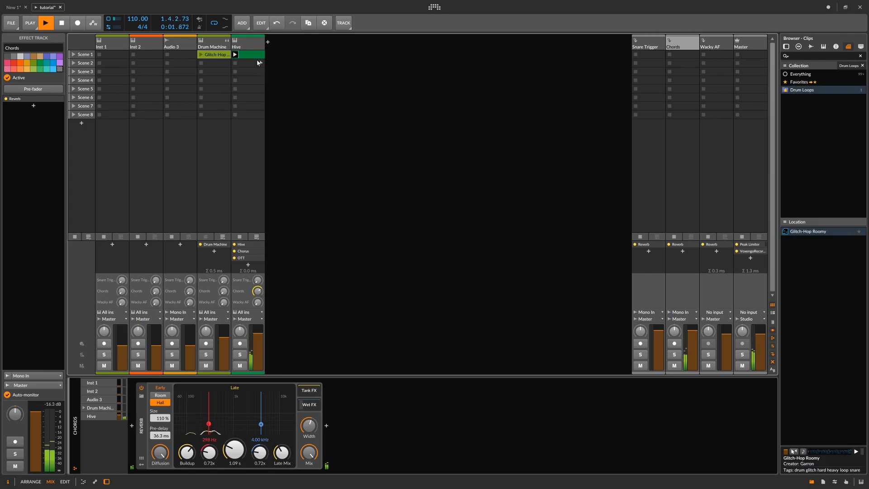
Show the Hive track's devices and raise the synth's Cutoff while the clip plays
click(249, 45)
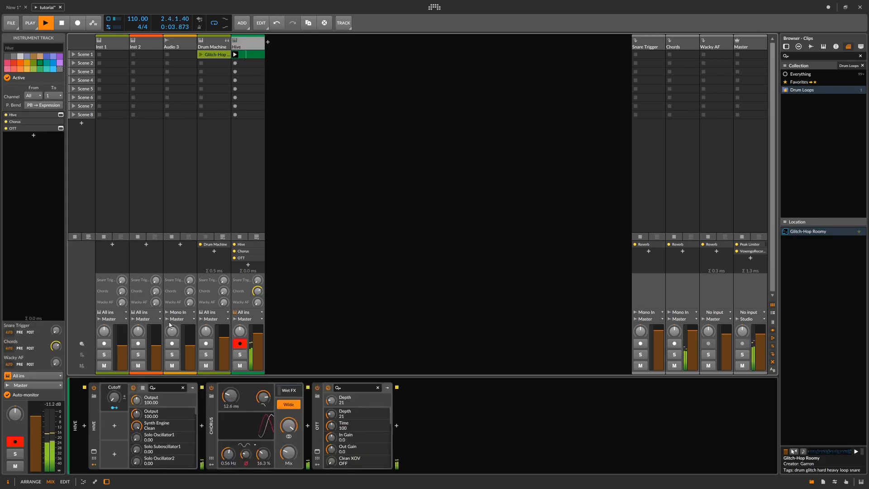
drag(114, 397, 114, 397)
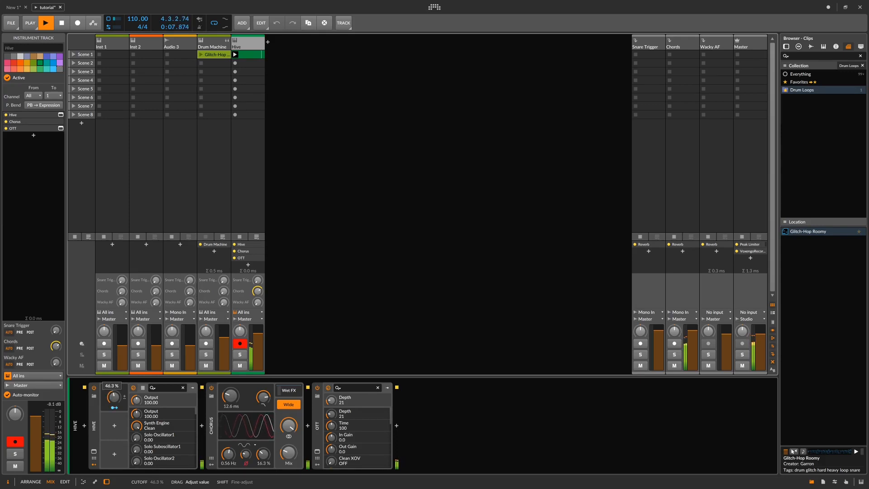
drag(114, 397, 113, 397)
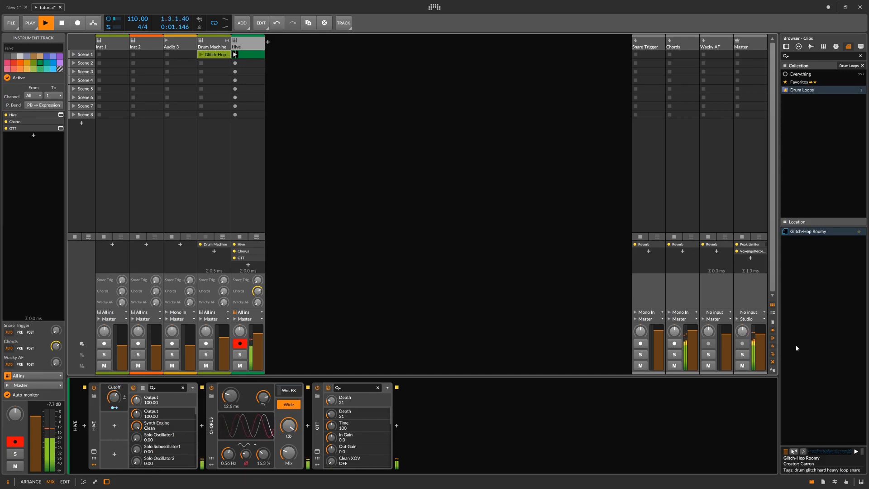
Set the Master volume to about -4.5 dB and the Hive track's Chords send to about -10.2 dB, and stop playback
drag(742, 330, 743, 331)
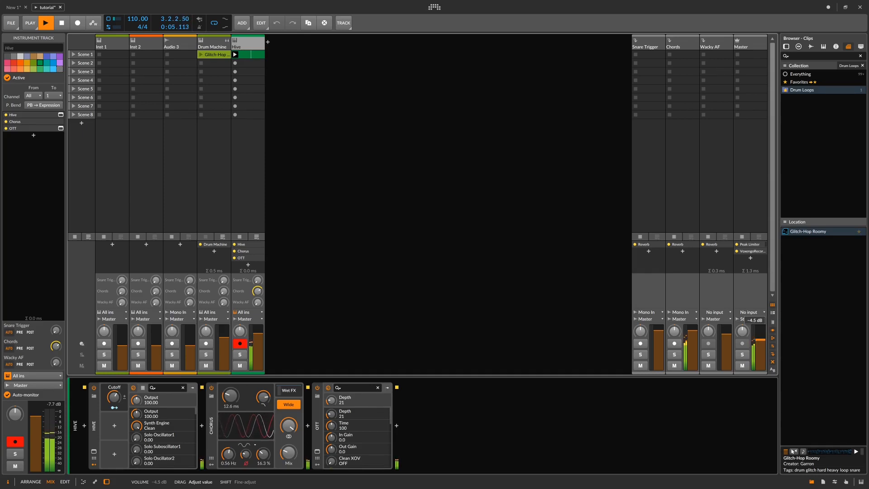
drag(742, 331, 742, 331)
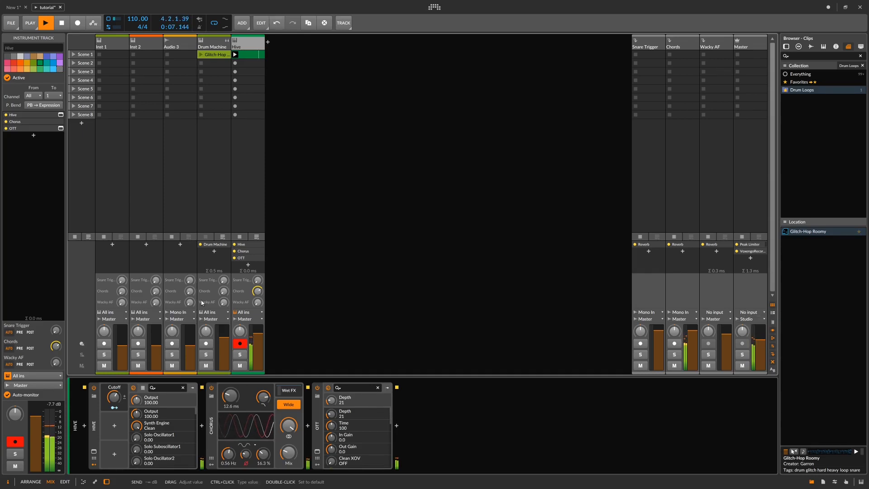
drag(257, 280, 258, 280)
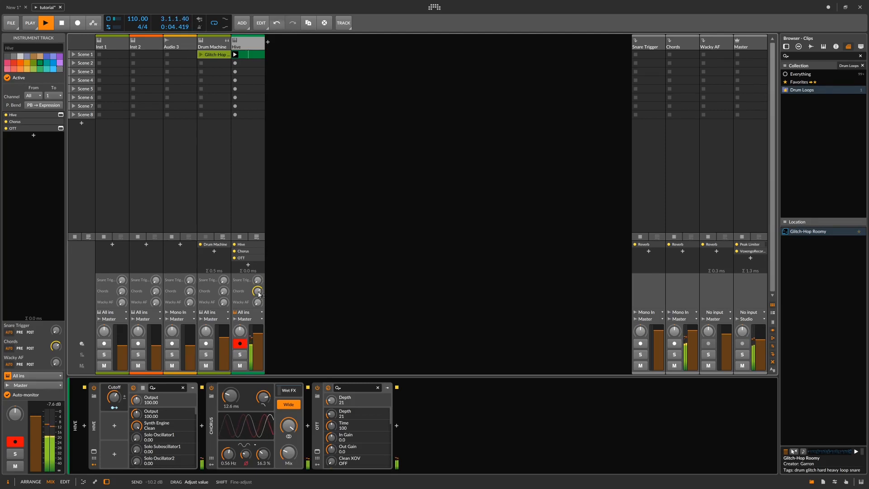
click(61, 26)
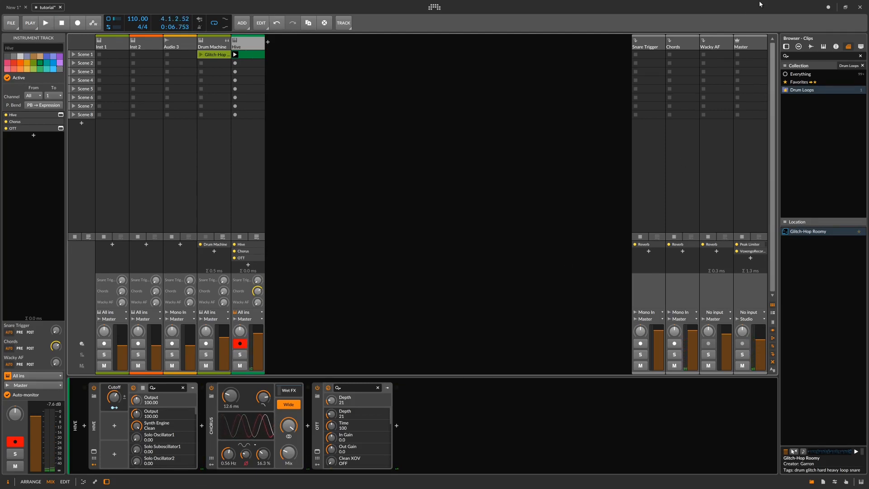
Open the Chords reverb's Wet FX chain, including its Vocoder layer and the vocoder's Carrier chain
click(681, 45)
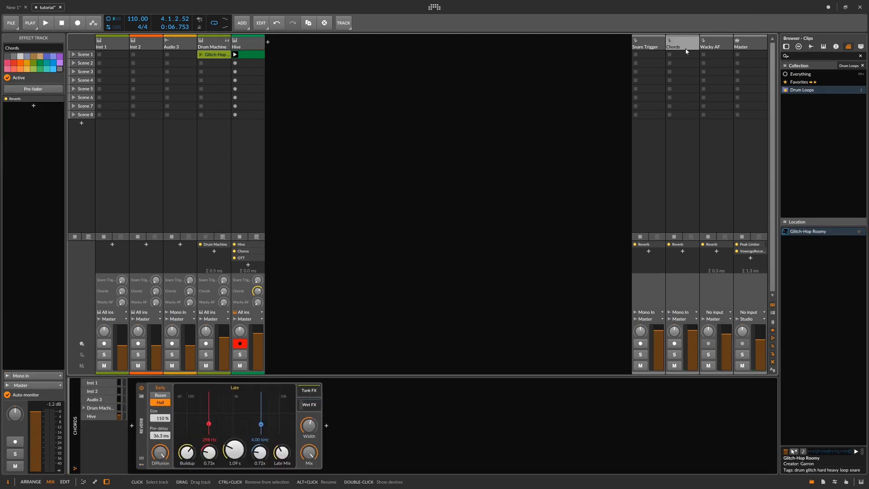
click(718, 43)
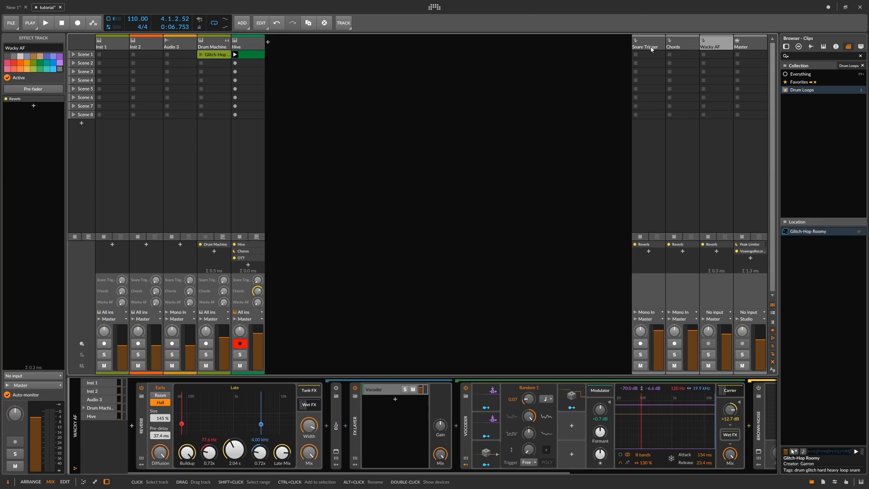
click(682, 50)
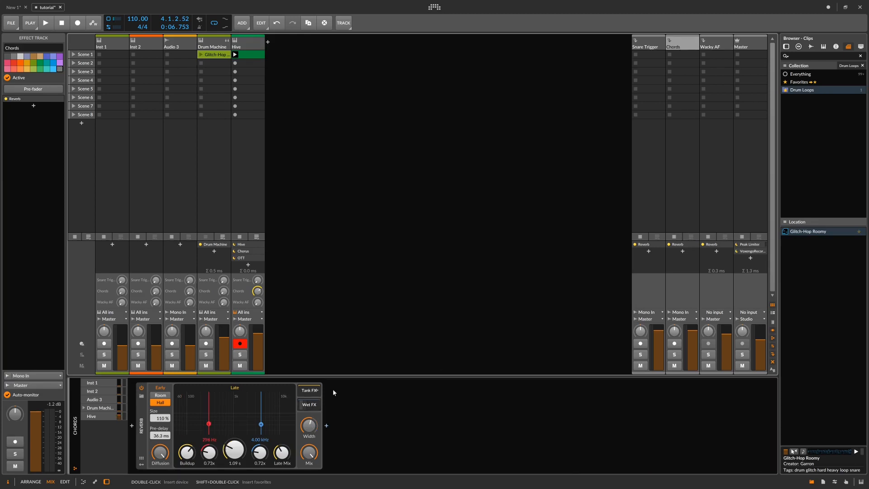
click(310, 408)
click(362, 391)
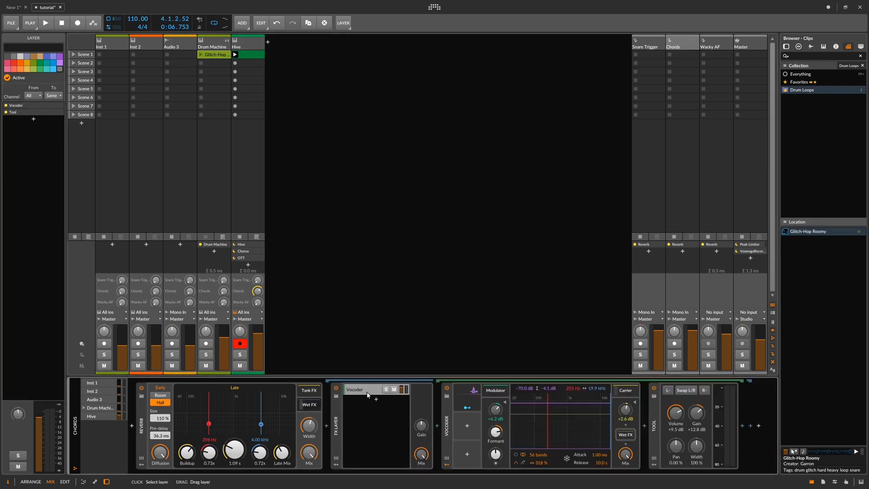
click(625, 391)
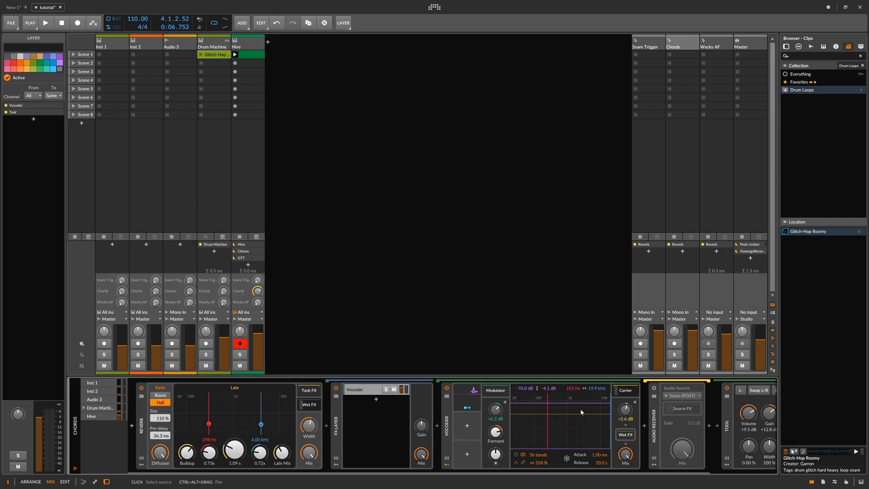
Open the Chords vocoder's Audio Sidechain modulator and adjust its gain
click(465, 404)
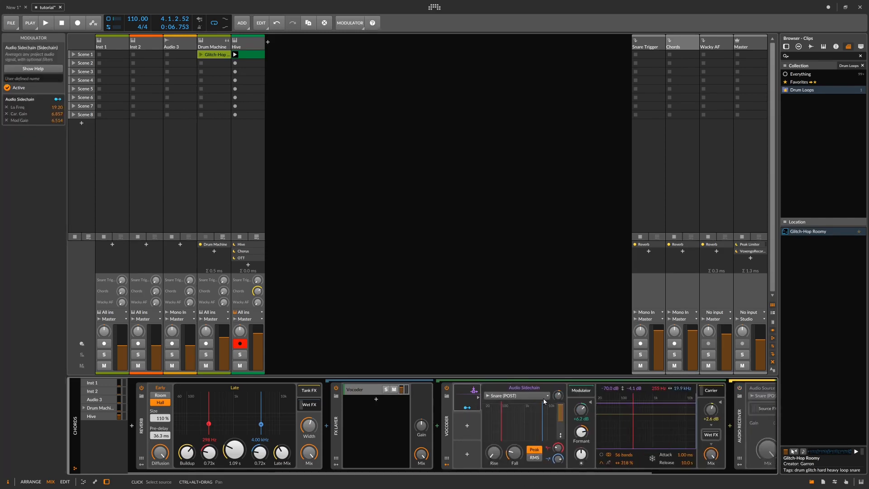
click(559, 395)
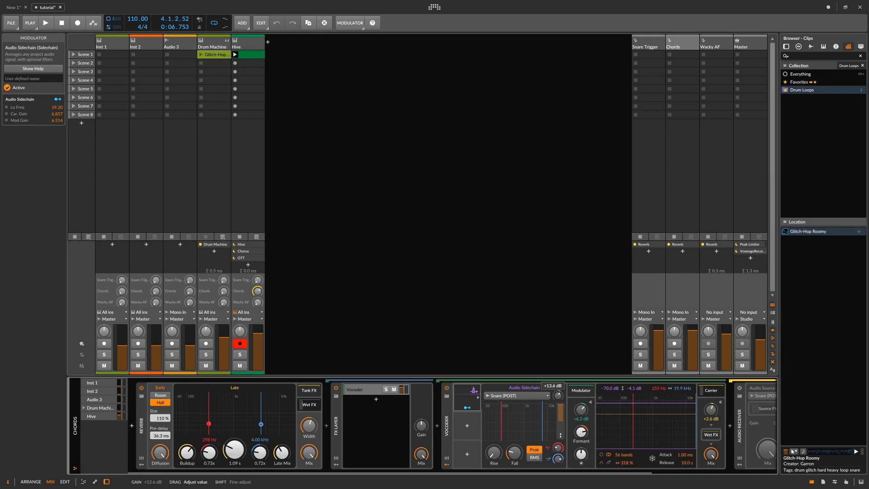
drag(558, 395, 558, 393)
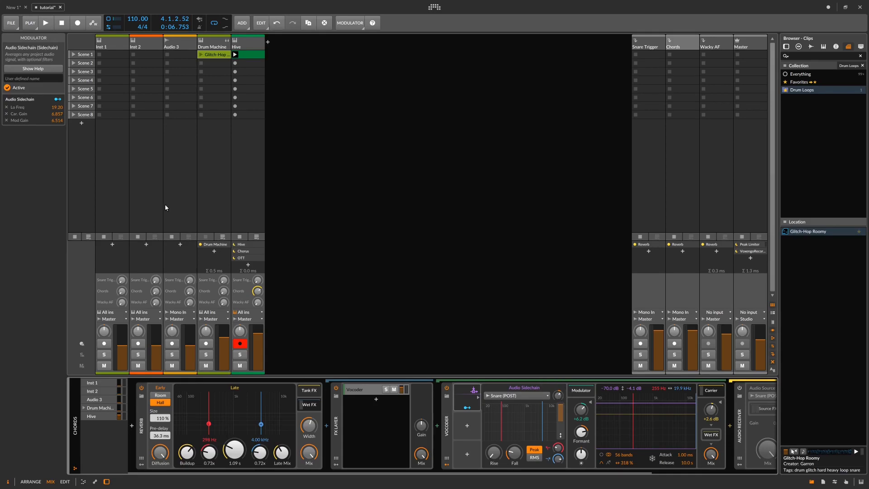
Play the Glitch-Hop drum loop with the chords and tweak the Audio Sidechain modulator's gain and envelope timing on the Chords vocoder
click(201, 55)
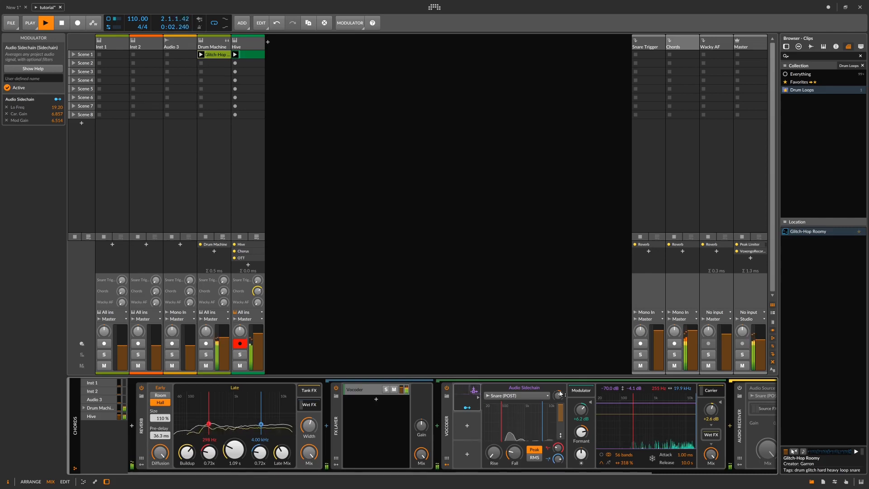
drag(558, 395, 558, 396)
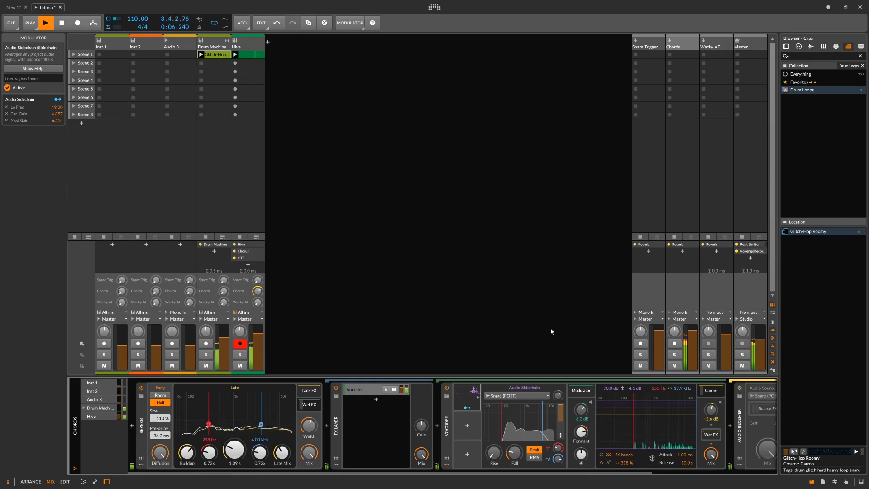
drag(257, 280, 257, 280)
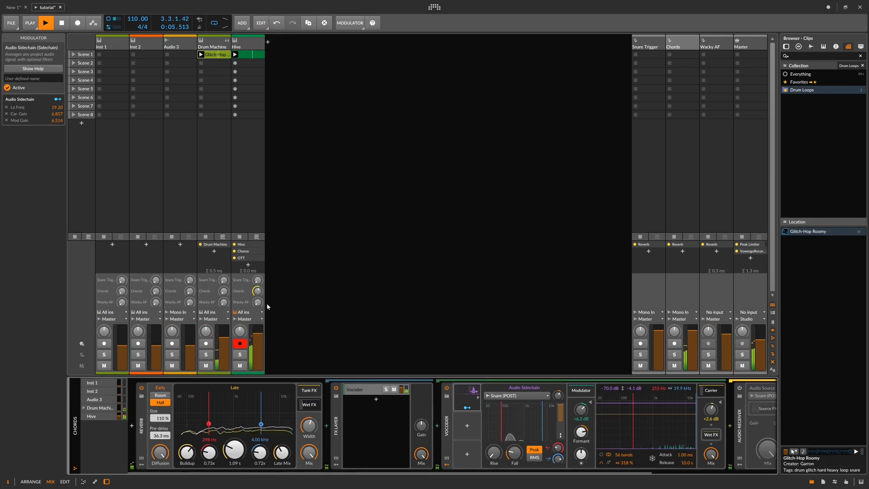
drag(257, 280, 258, 280)
drag(515, 459, 494, 452)
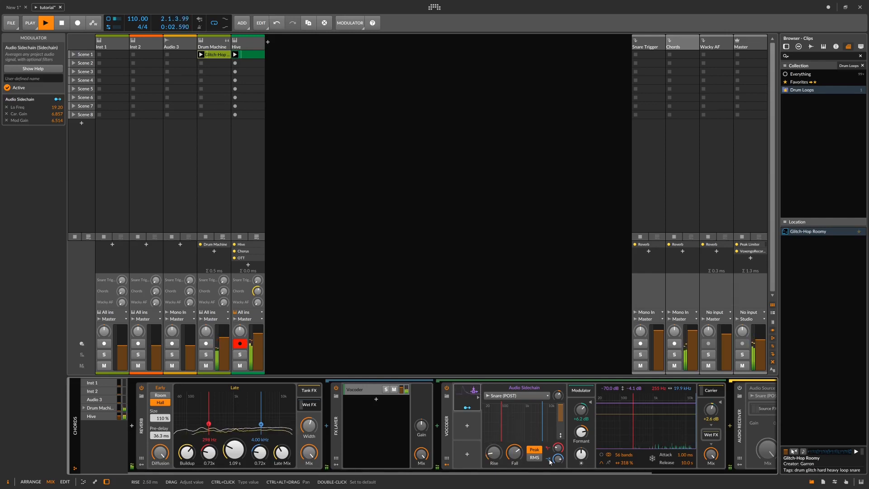
click(45, 23)
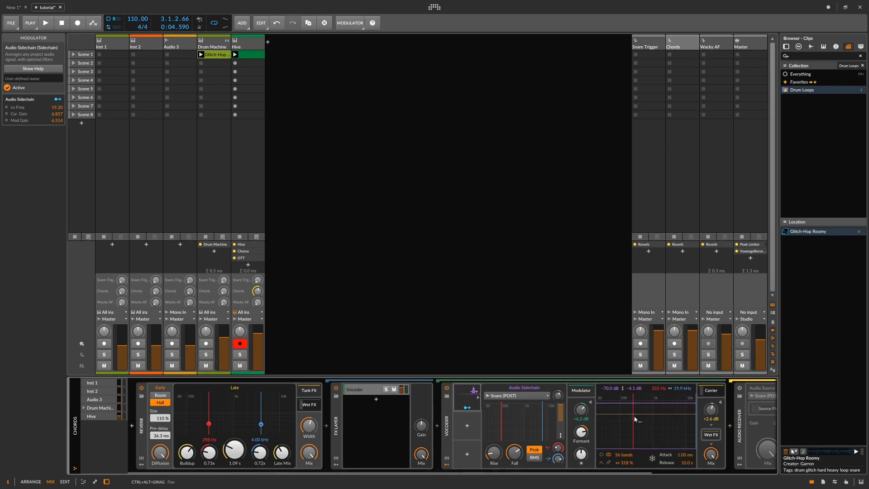
Resume playback and set the Hive synth's Cutoff to about 30%
click(46, 22)
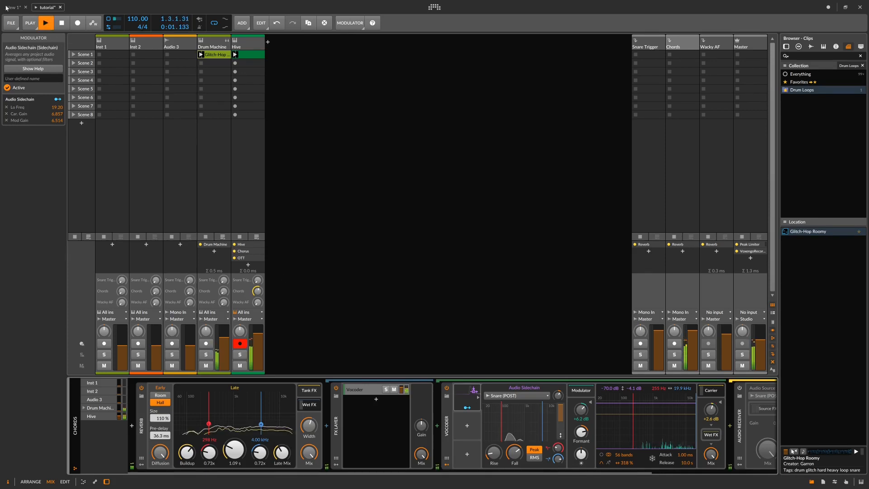
click(246, 43)
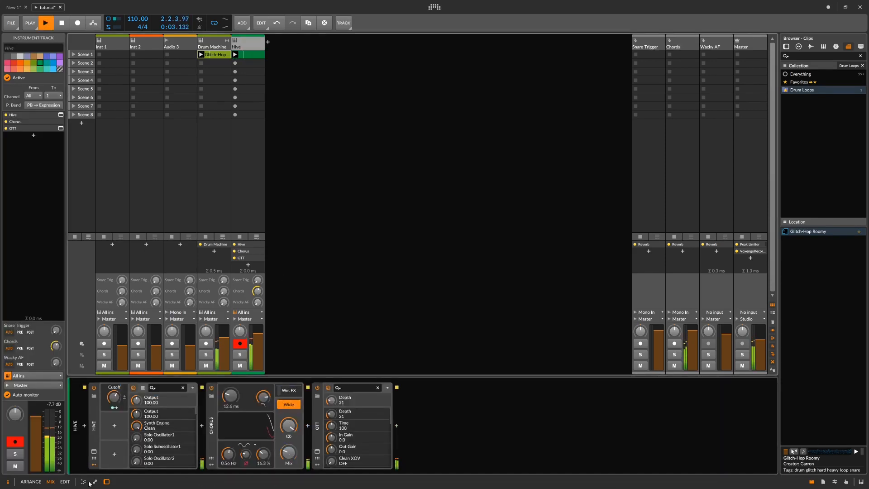
drag(115, 397, 115, 422)
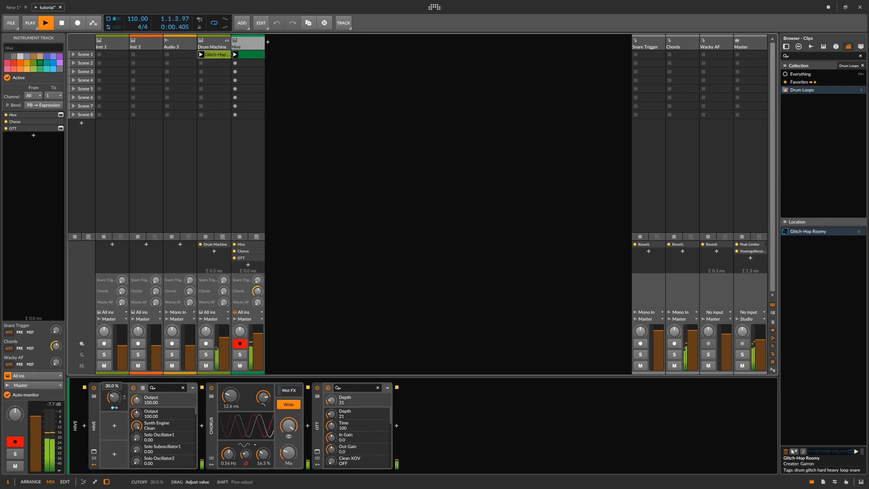
drag(115, 422, 115, 422)
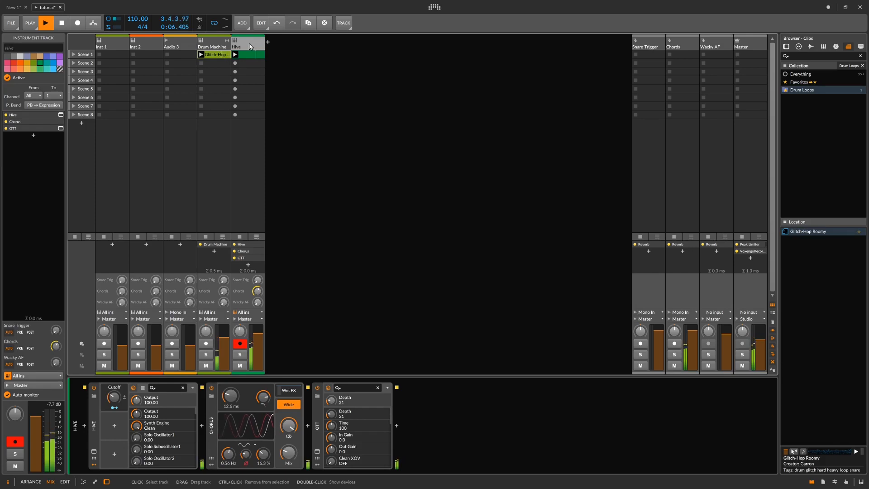
Set the Chords vocoder to 16 bands with a 119% bandwidth while the clips play, and stop playback
click(713, 44)
click(686, 46)
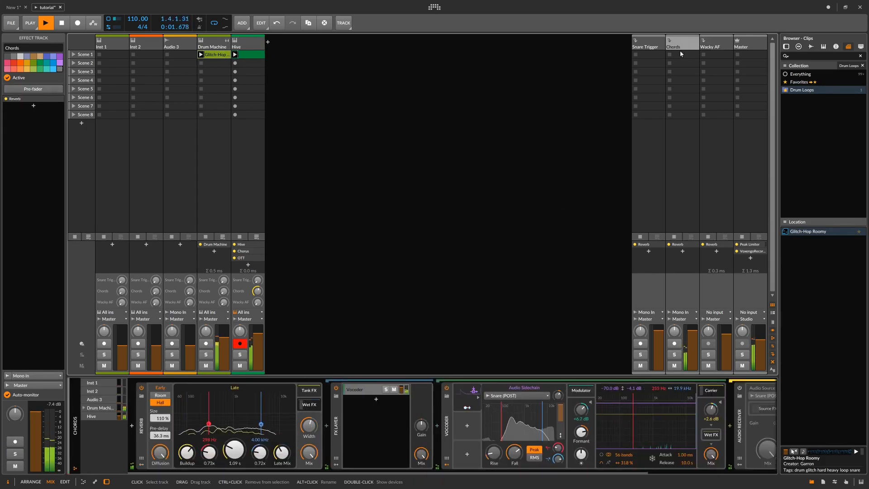
mouse_move(625, 455)
mouse_down()
mouse_move(625, 476)
mouse_move(626, 439)
mouse_move(627, 462)
mouse_up()
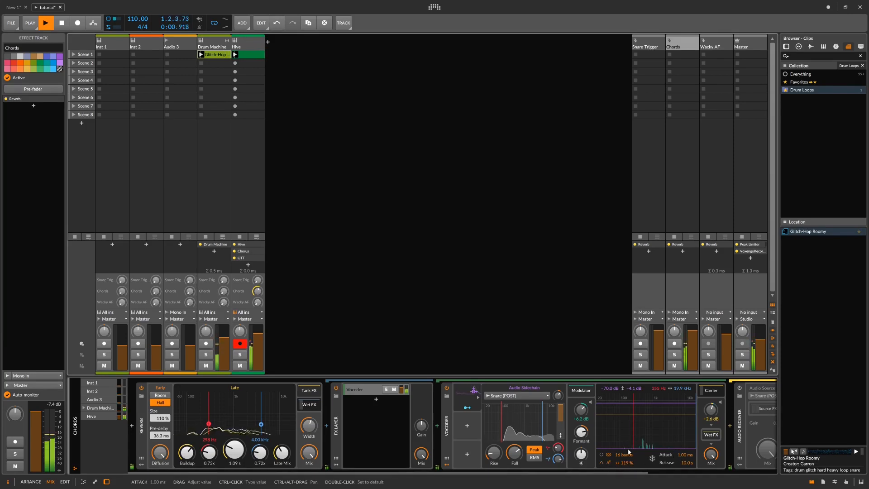
click(65, 27)
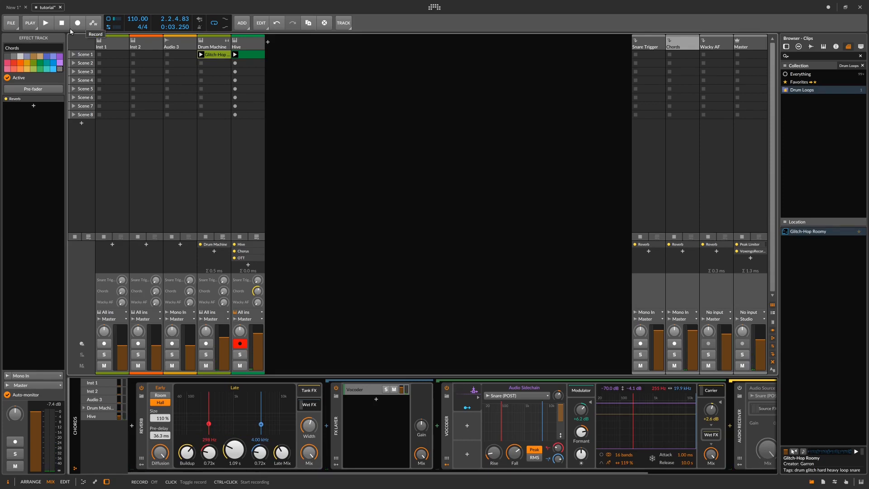